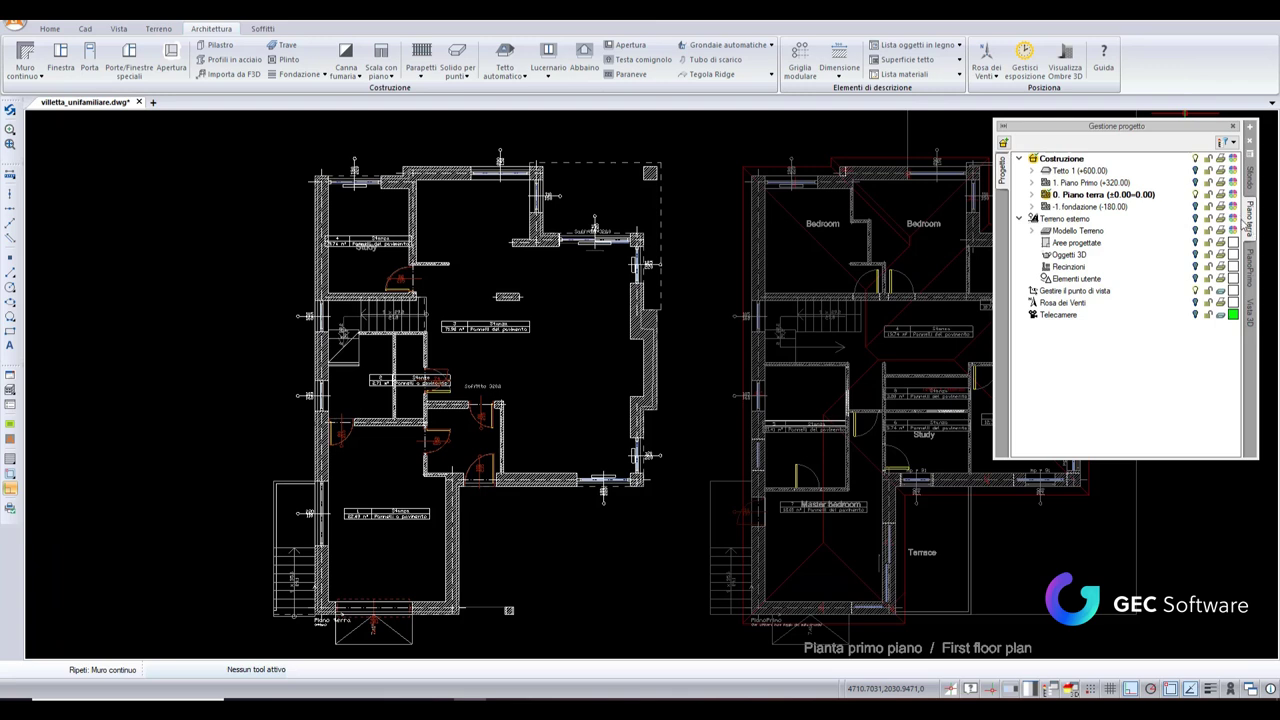
Step: Expand '0. Piano terra' in Gestione progetto to list its walls, doors and stairs categories
left_click(1034, 196)
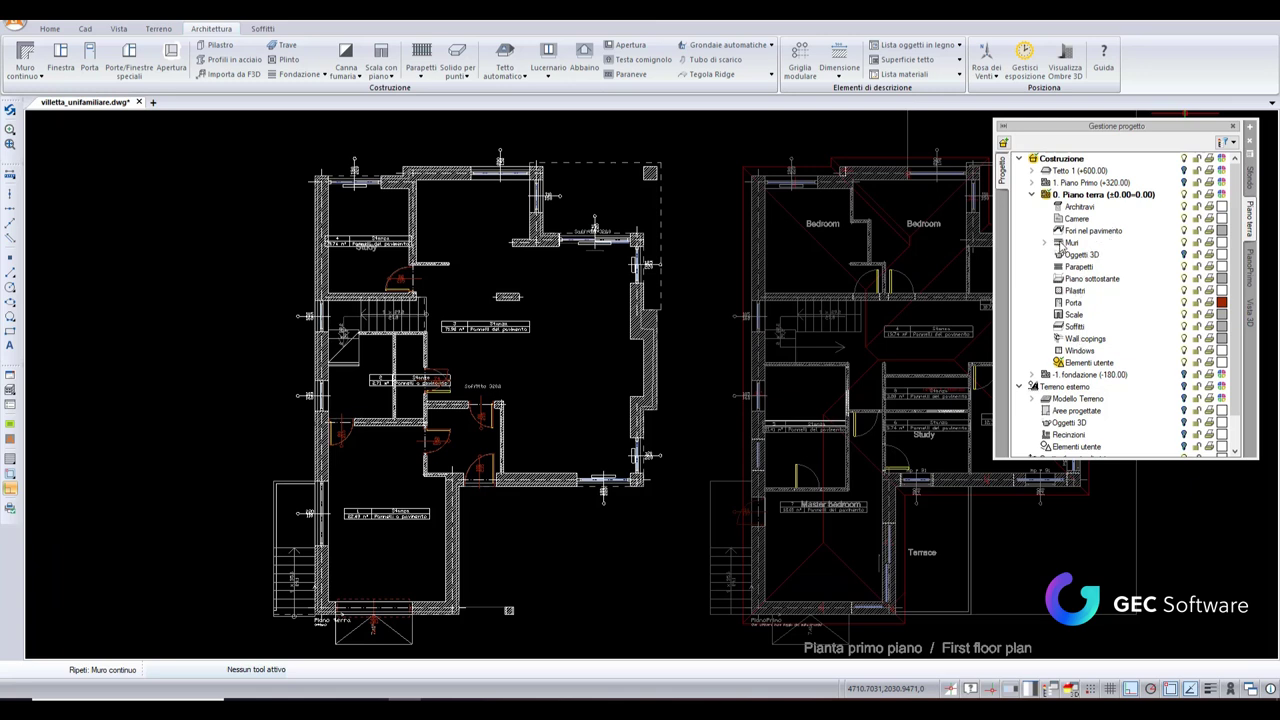
Step: Select all 23 ground-floor walls, view and cancel their properties, then expand Muri into its two groups
left_click(1063, 246)
left_click(1025, 143)
scroll(570, 233, "up", 1)
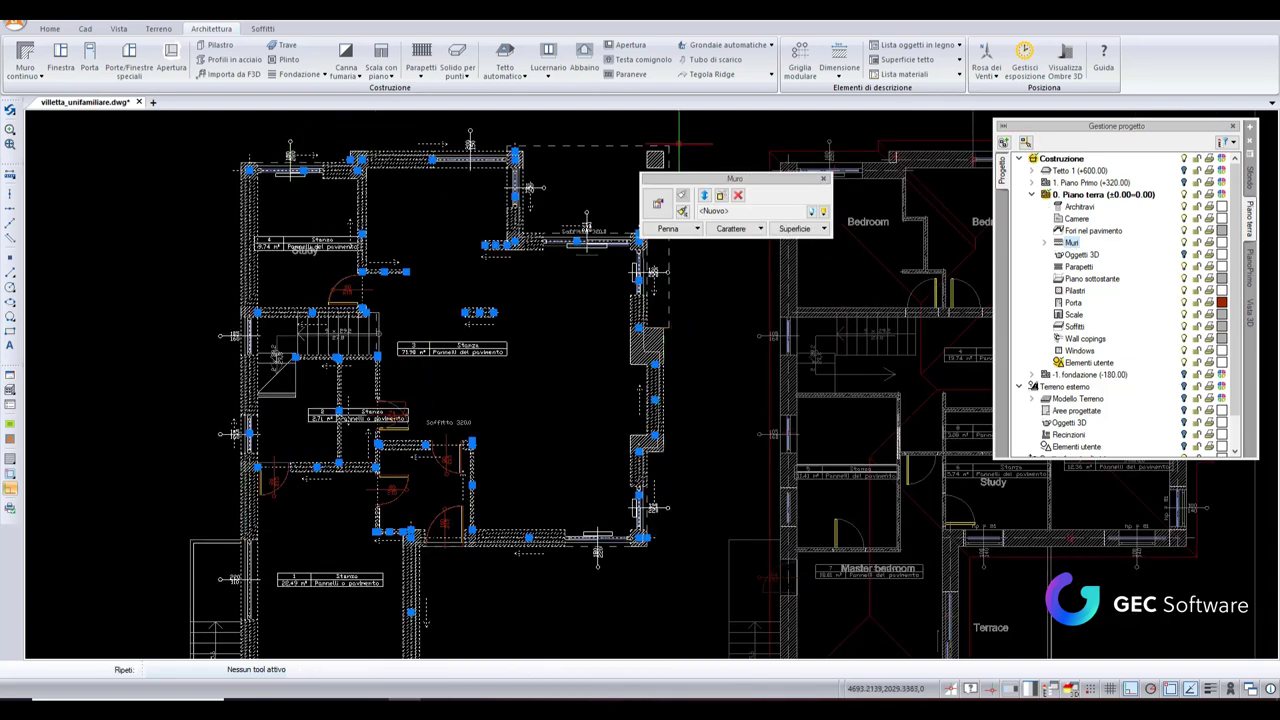
left_click(660, 205)
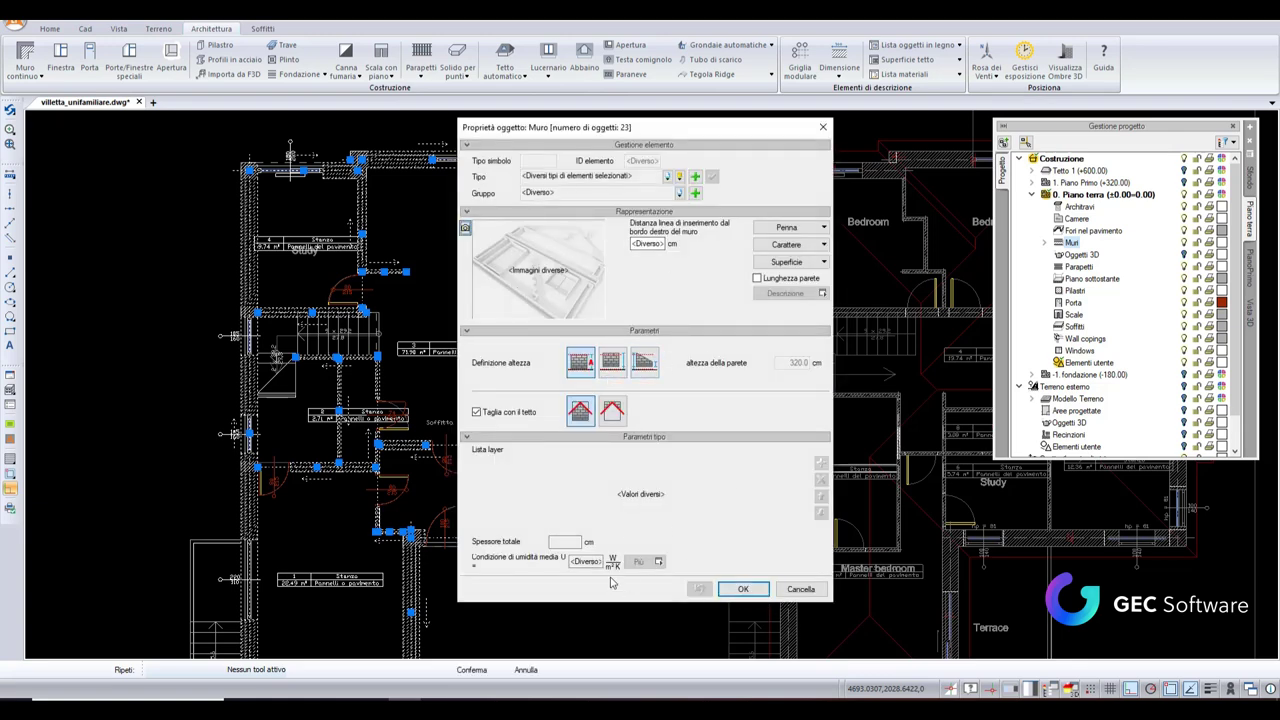
left_click(780, 591)
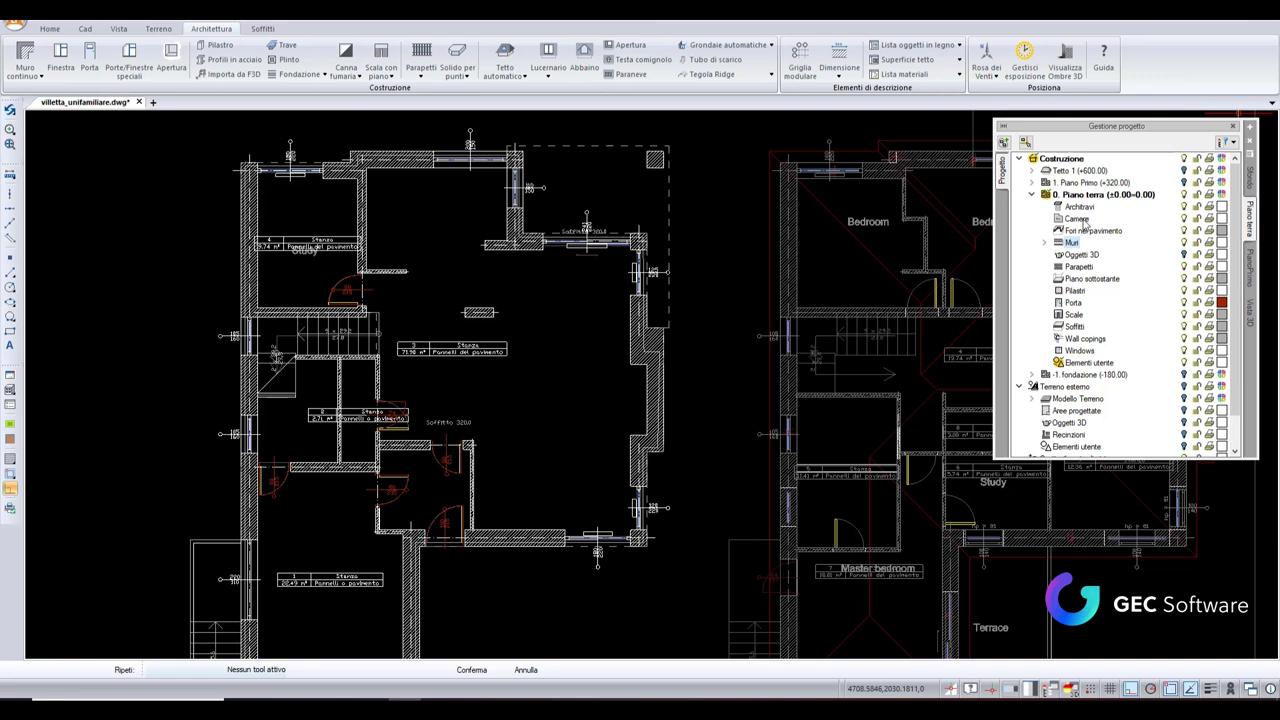
left_click(1046, 244)
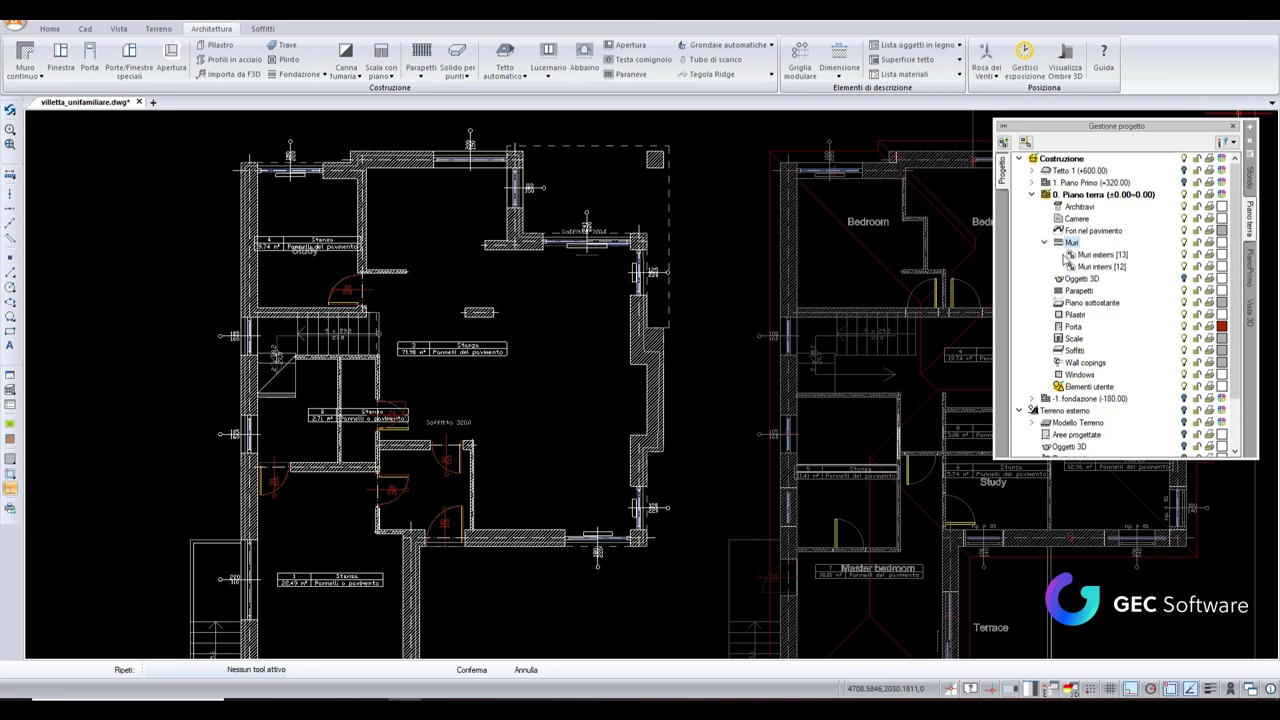
Step: Select the 13 walls of Muri esterni and set that group's colour to cyan
left_click(1090, 256)
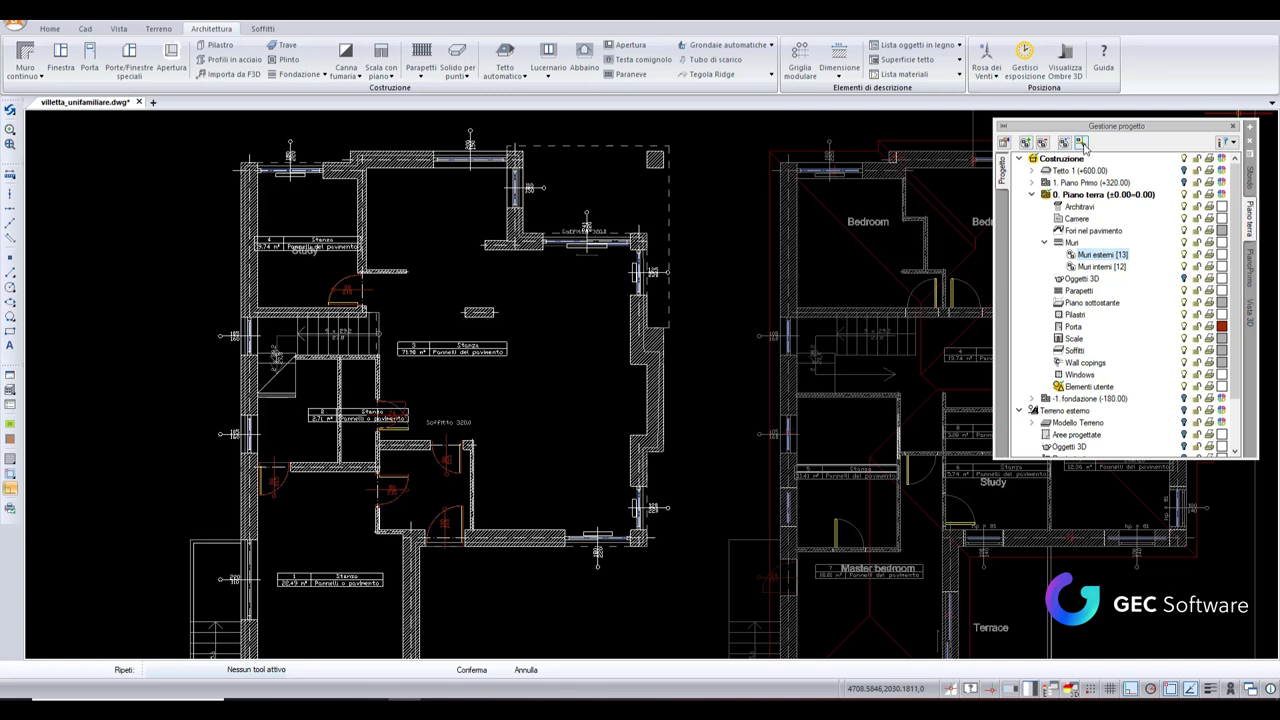
left_click(1081, 143)
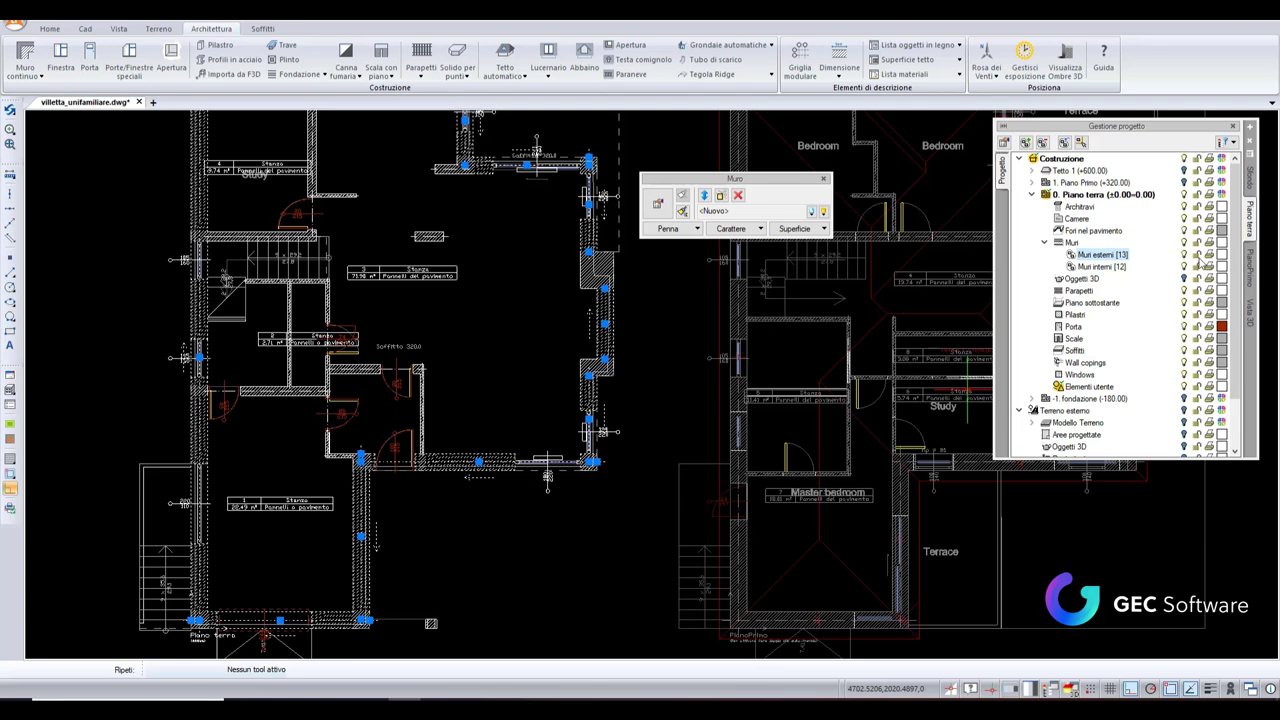
left_click(1222, 255)
left_click(1257, 282)
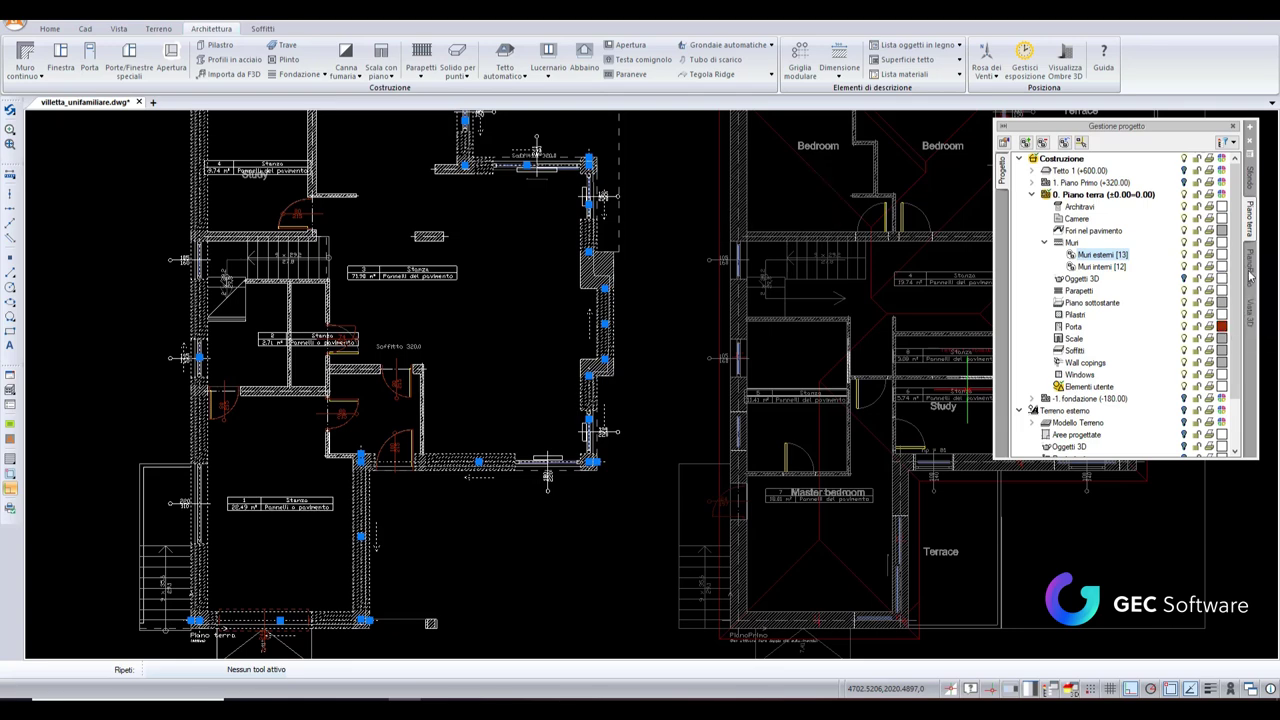
mouse_move(496, 456)
middle_mouse_down()
mouse_move(584, 572)
mouse_move(495, 493)
middle_mouse_up()
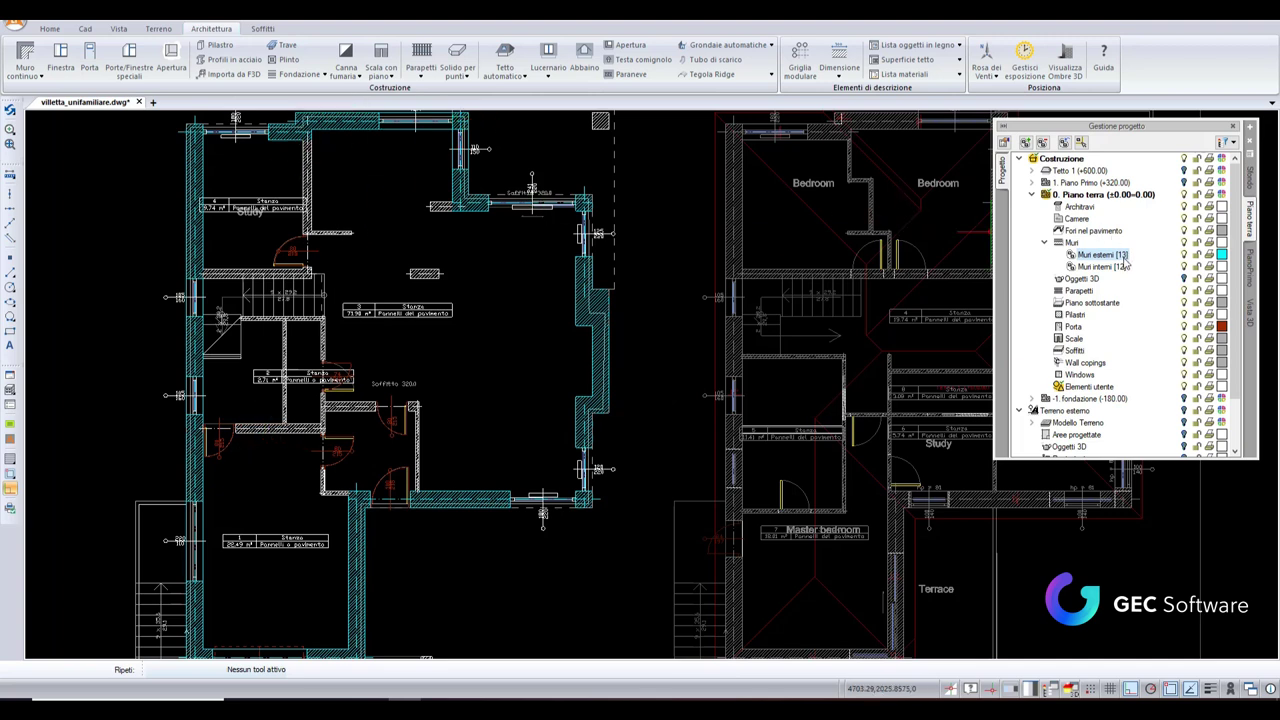
Step: Select the Muri interni walls on the plan, then clear the selection
left_click(1070, 243)
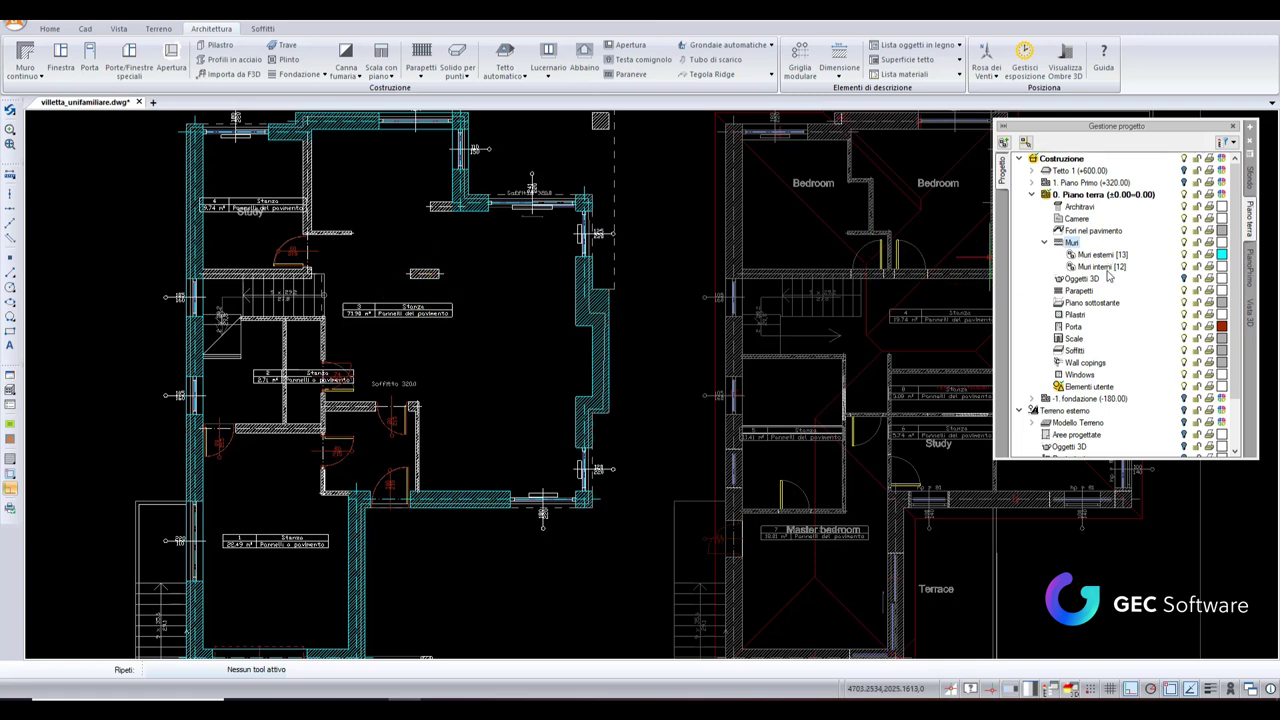
left_click(1100, 267)
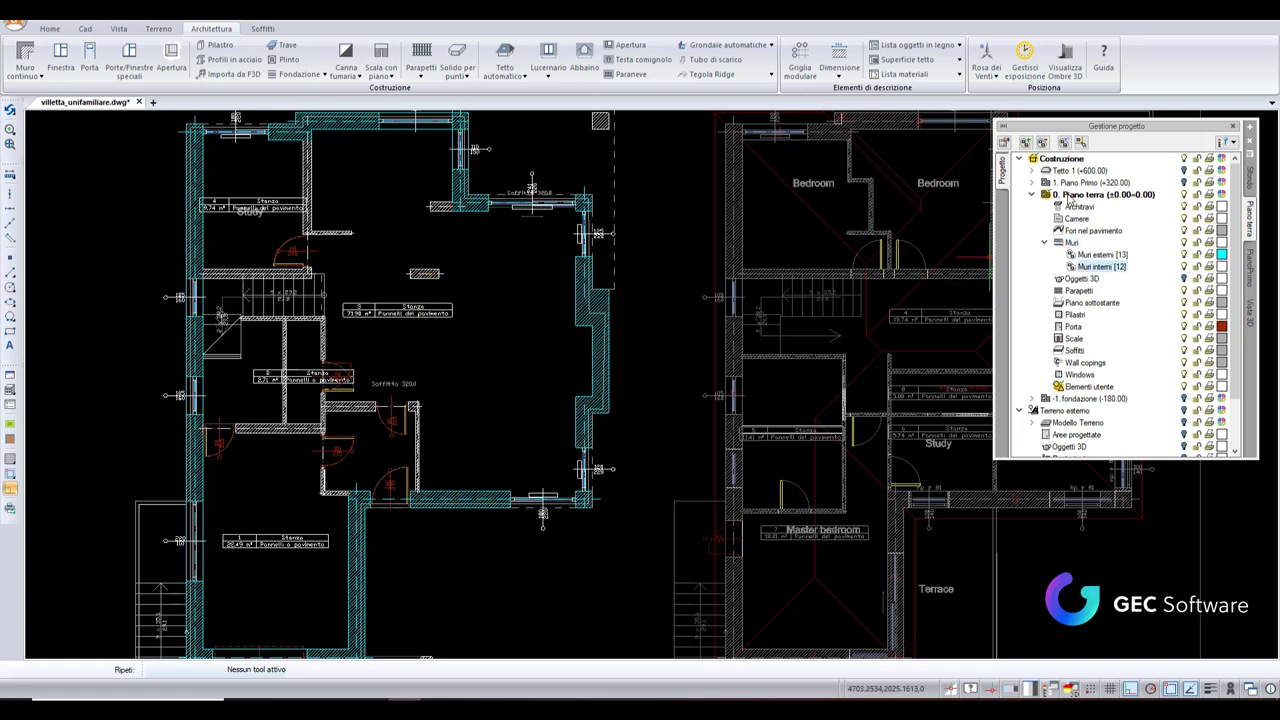
left_click(1082, 143)
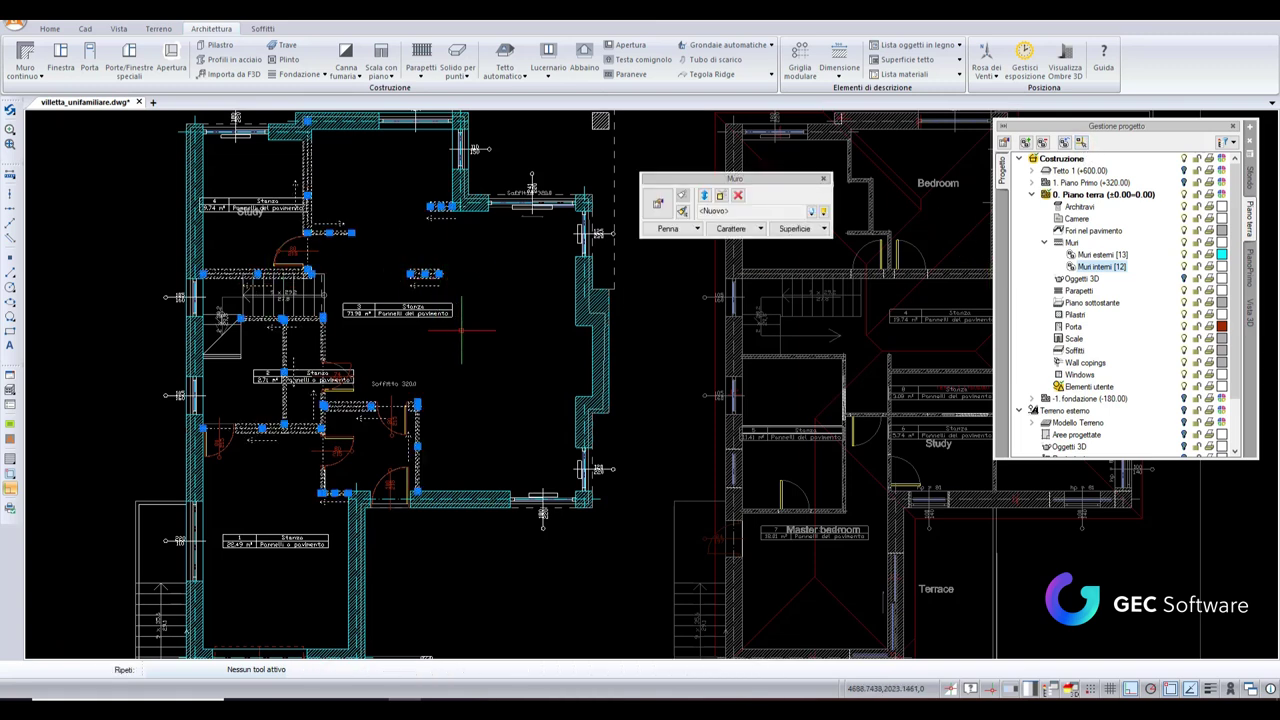
key("Escape")
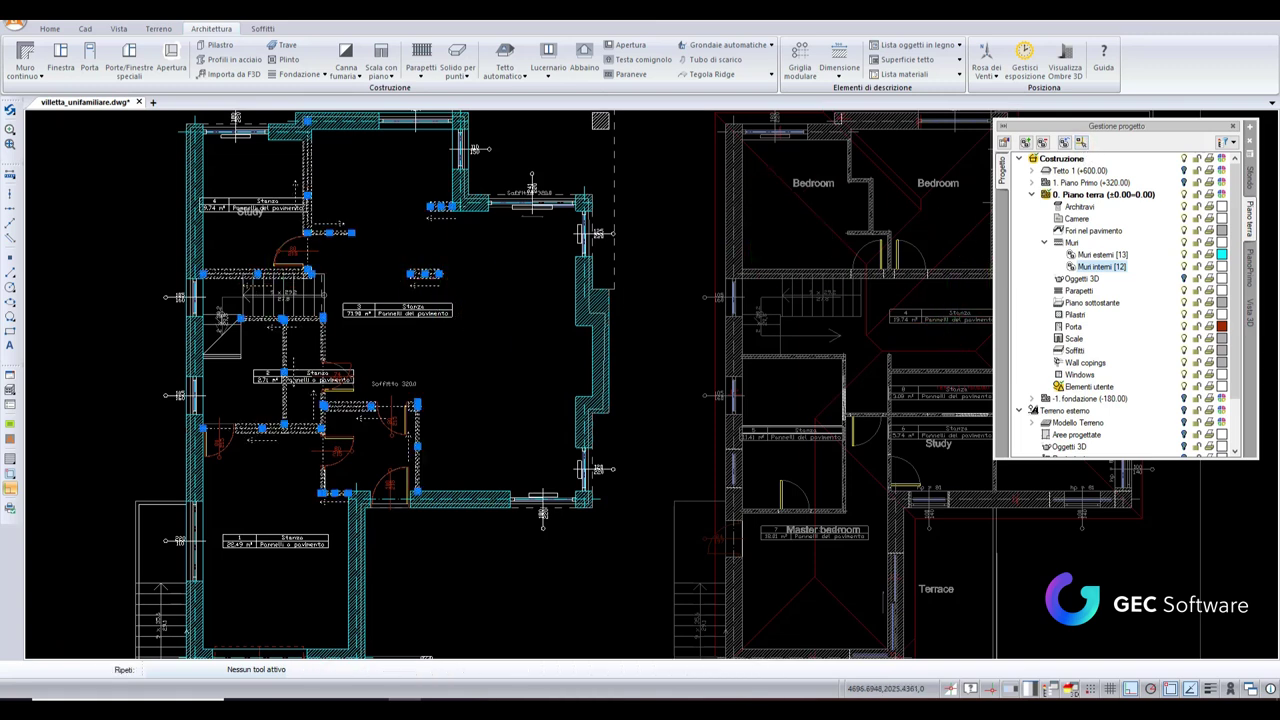
Step: Add a new wall group named 'pilastri' under Muri
right_click(1071, 244)
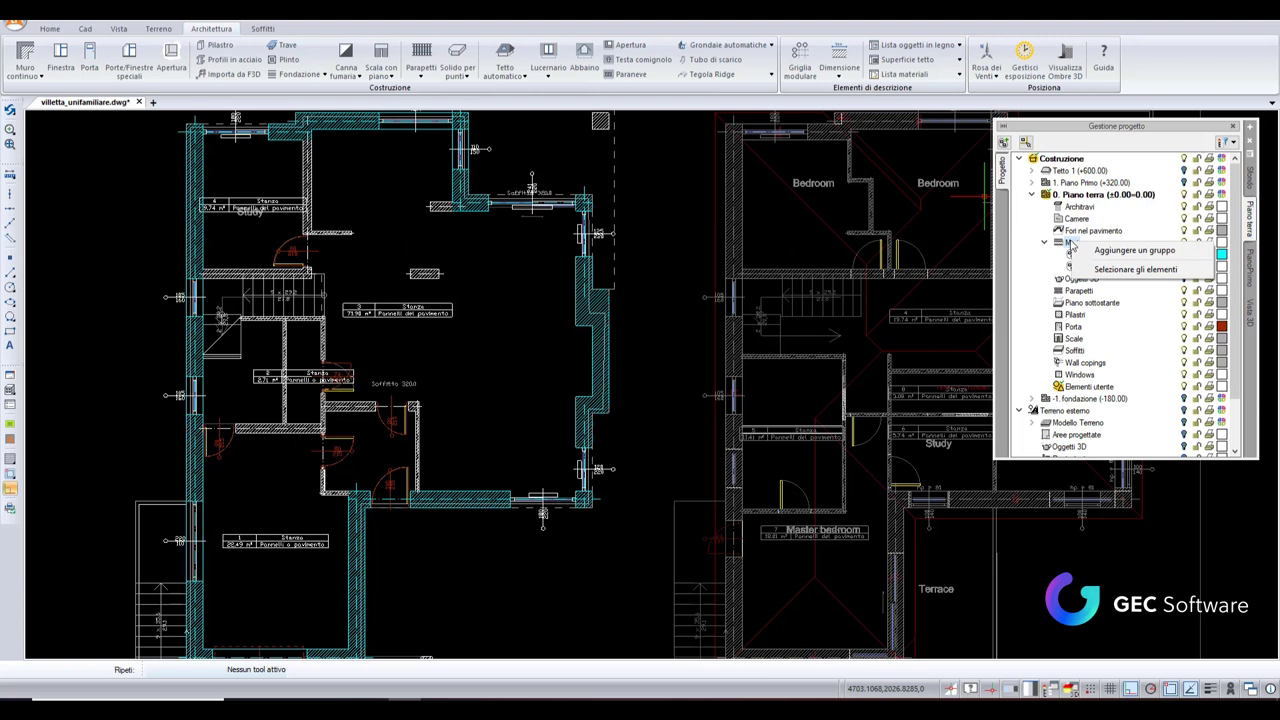
left_click(1142, 257)
type("pilastri")
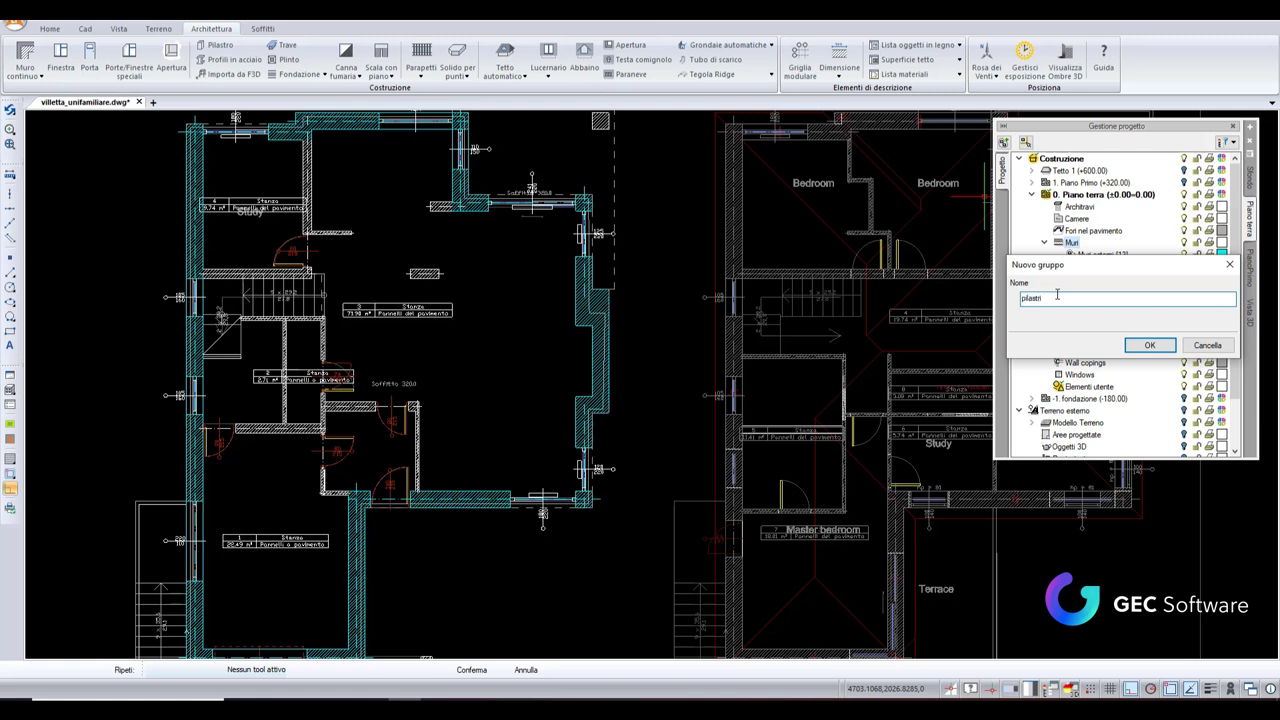
key("Return")
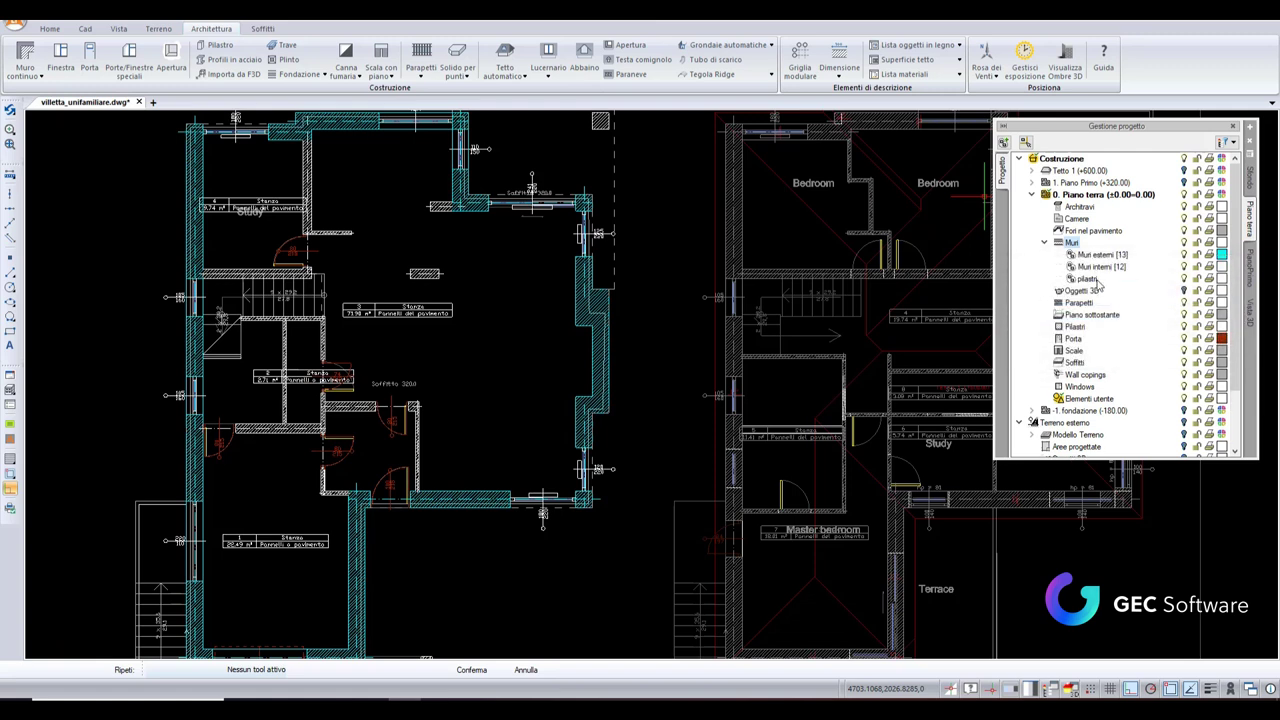
Step: Add the small pillar near the plan's centre to pilastri and colour that group red
left_click(1094, 279)
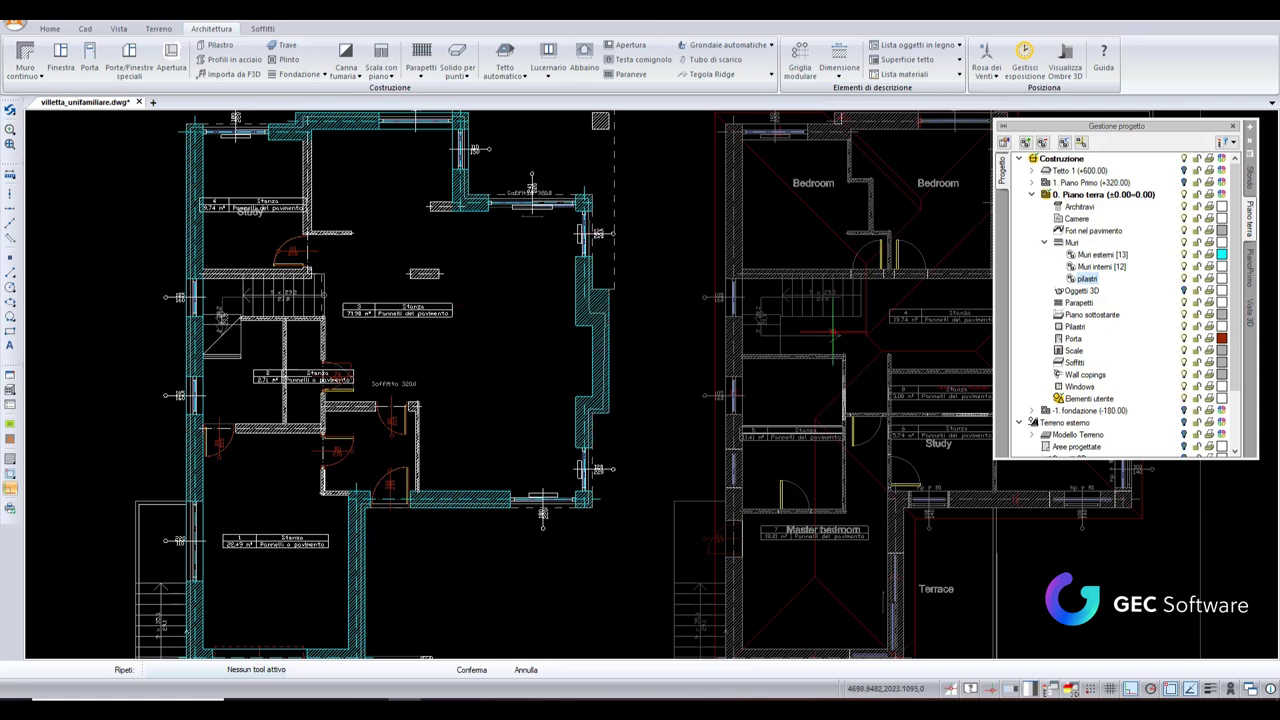
left_click(426, 273)
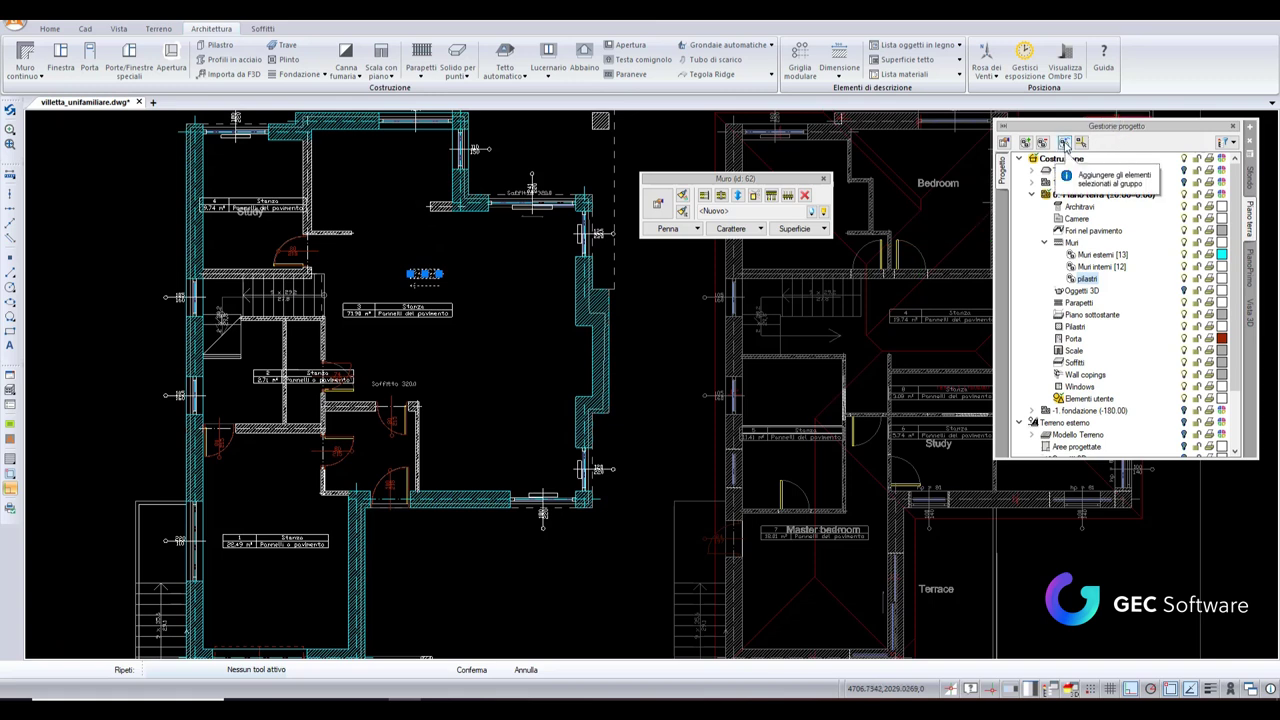
left_click(1065, 145)
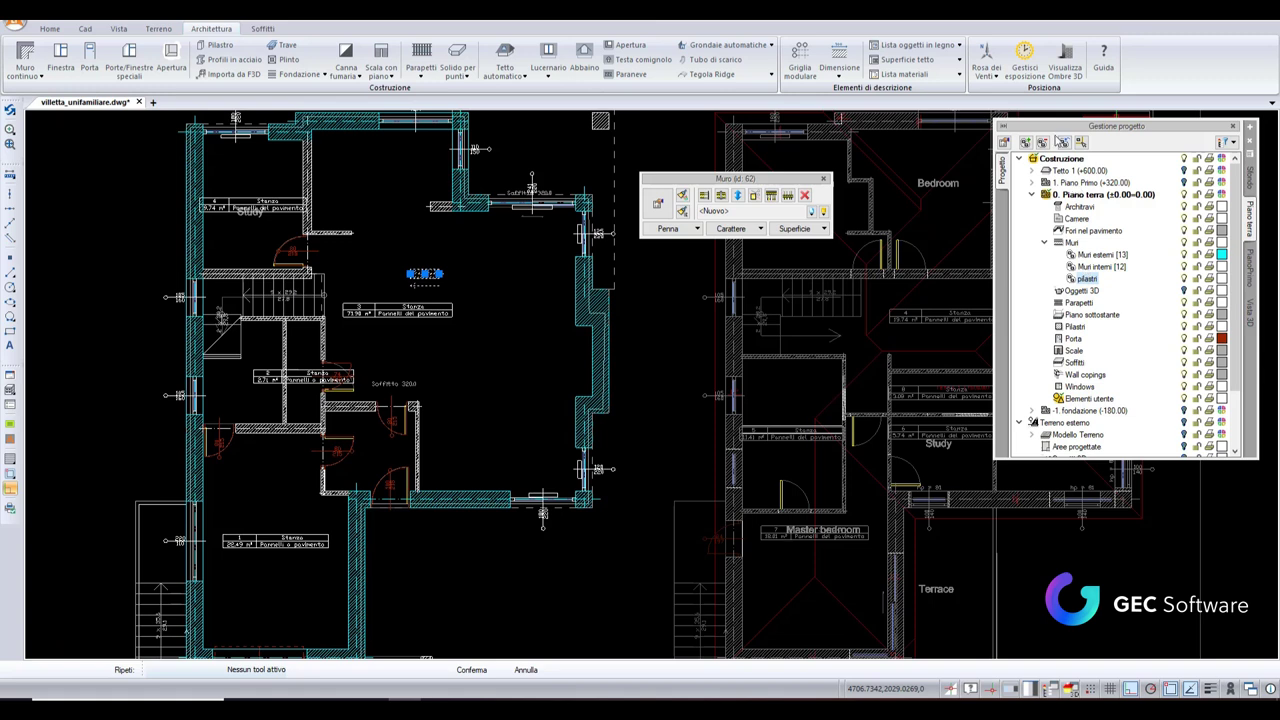
left_click(1065, 145)
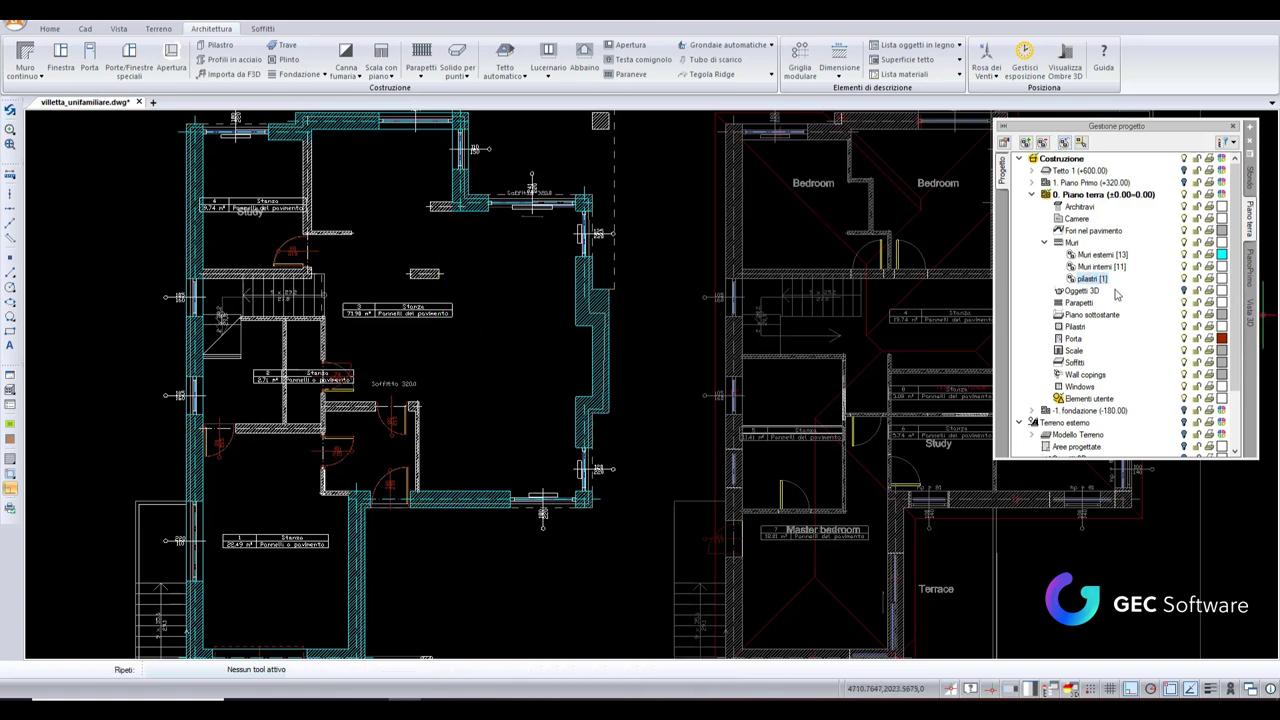
left_click(1219, 280)
left_click(1204, 292)
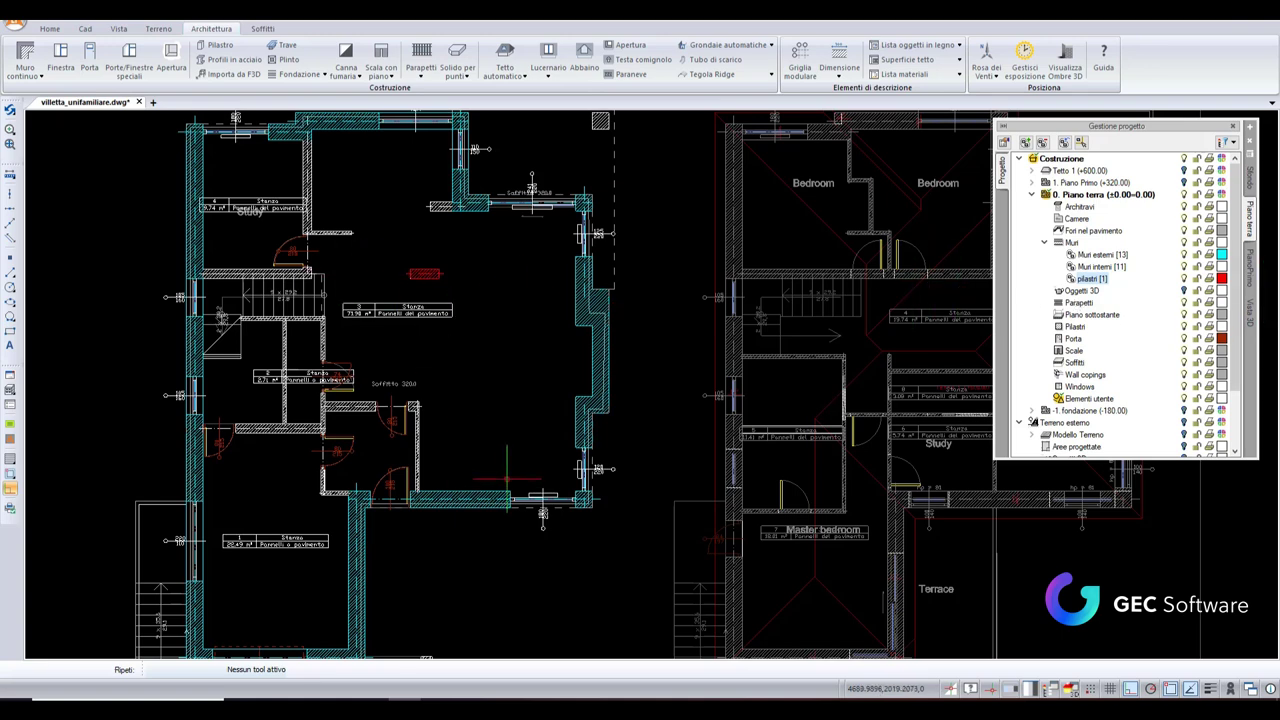
Step: Set the Muri interni [11] group colour to light green, with both floor plans centred in view
scroll(445, 290, "down", 2)
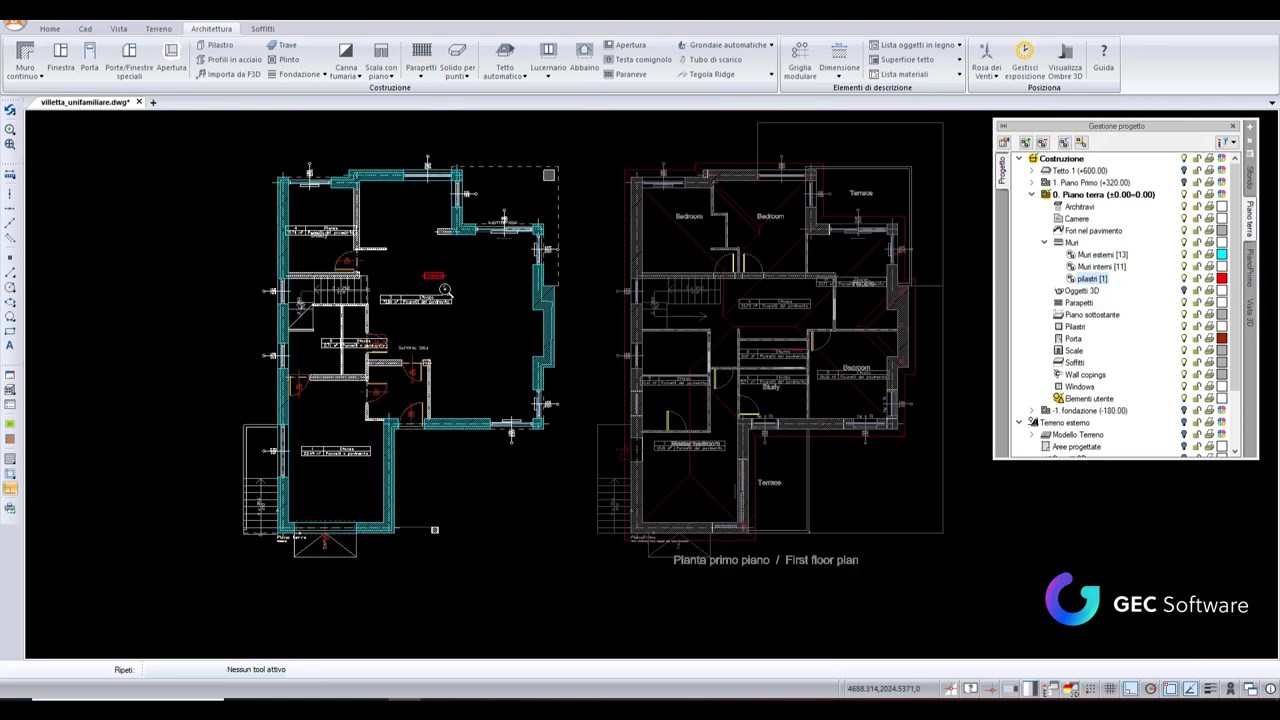
middle_click_drag(416, 355, 483, 317)
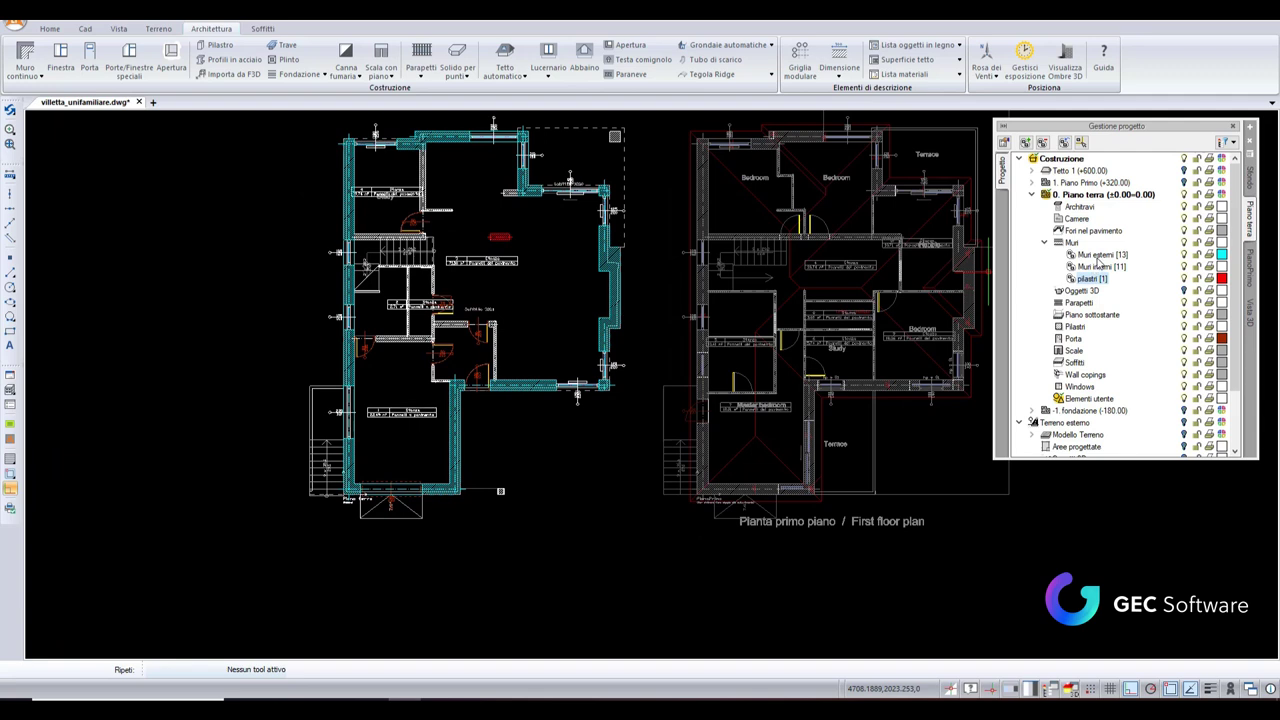
left_click(1100, 255)
left_click(1100, 267)
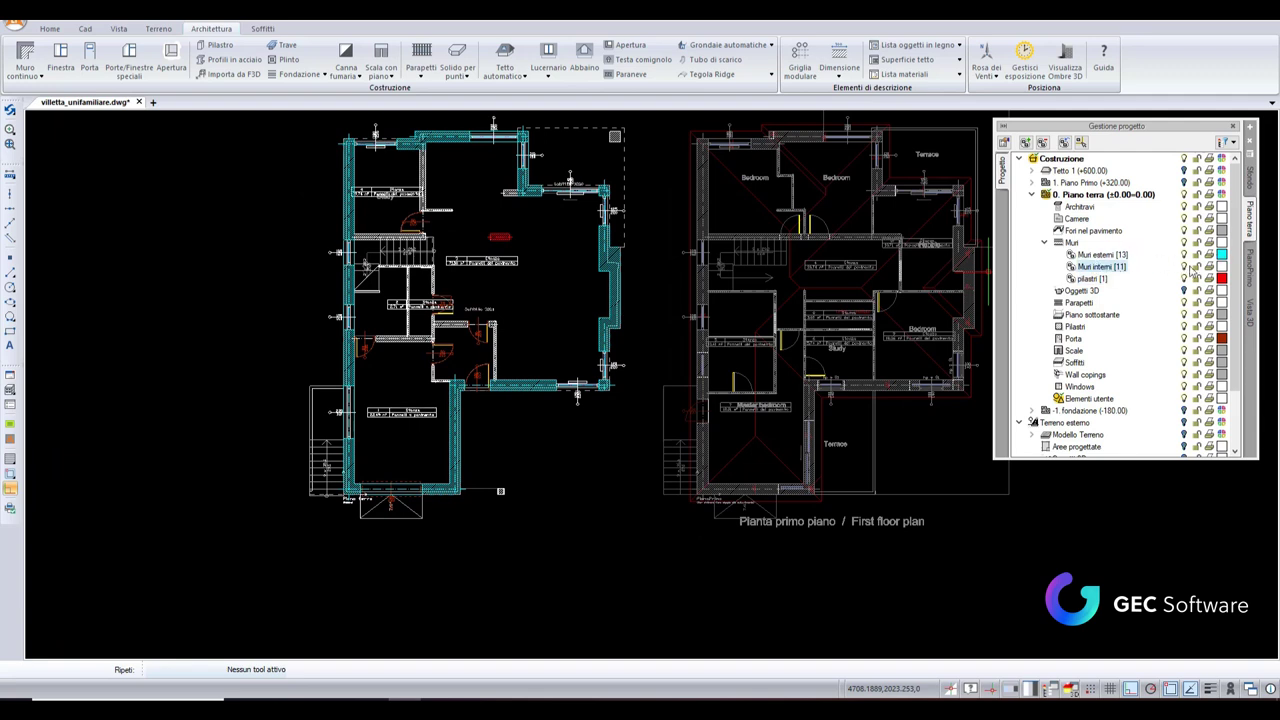
left_click(1222, 267)
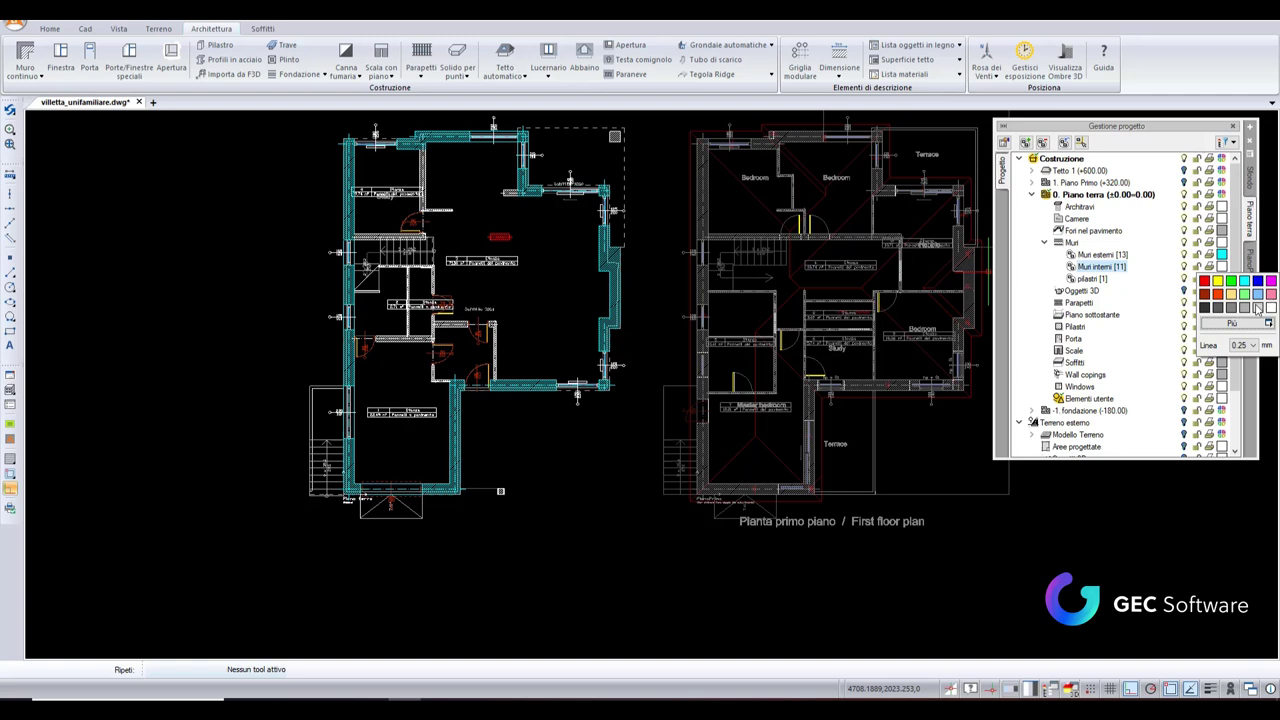
left_click(1258, 308)
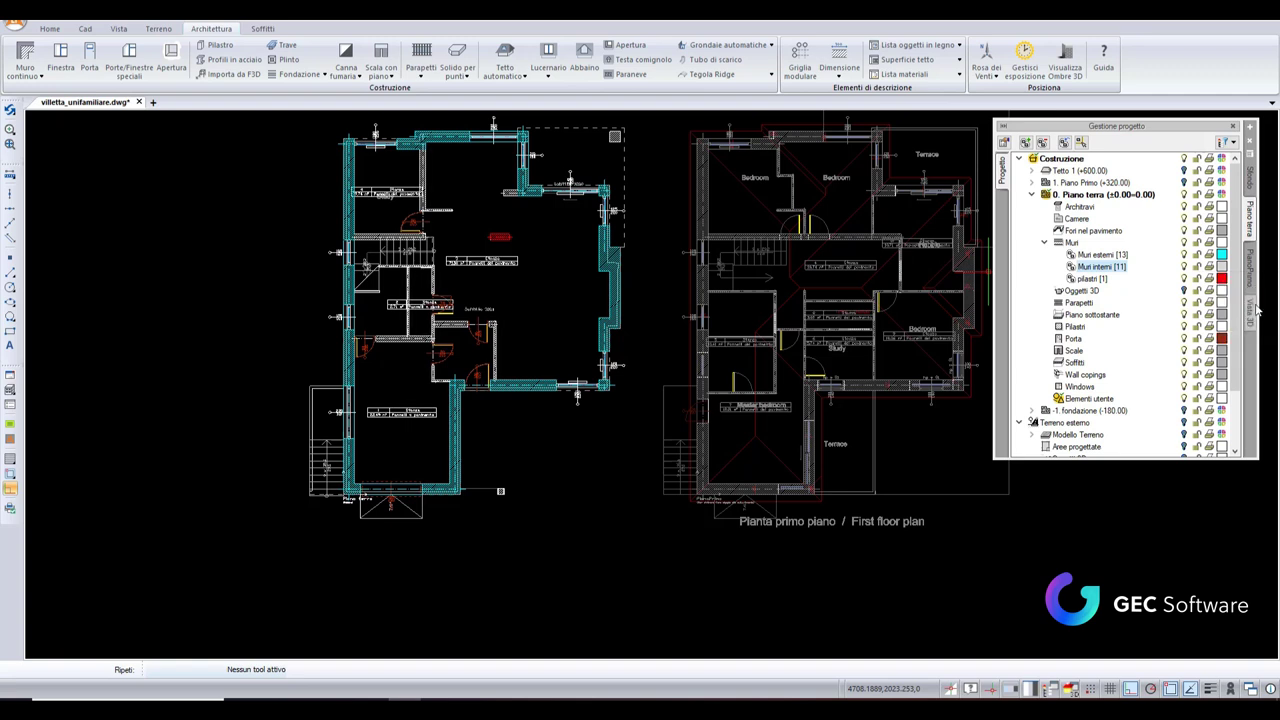
left_click(1222, 266)
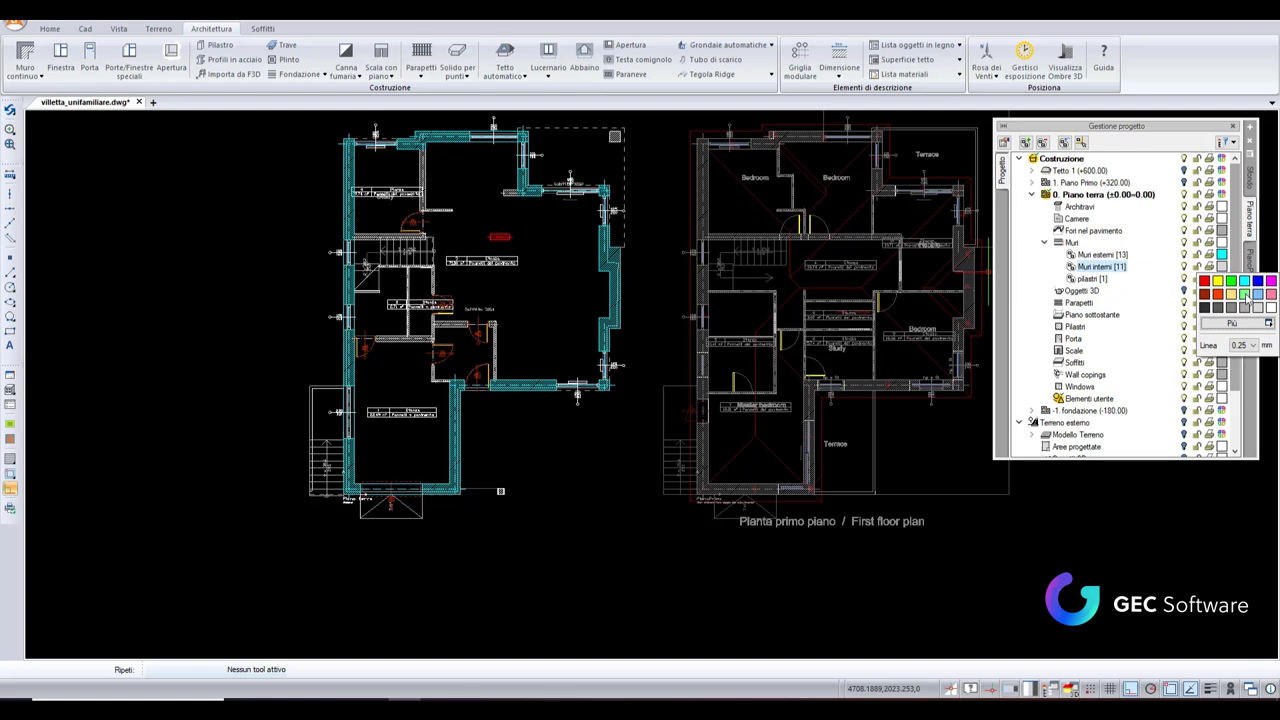
left_click(1246, 295)
scroll(478, 166, "up", 3)
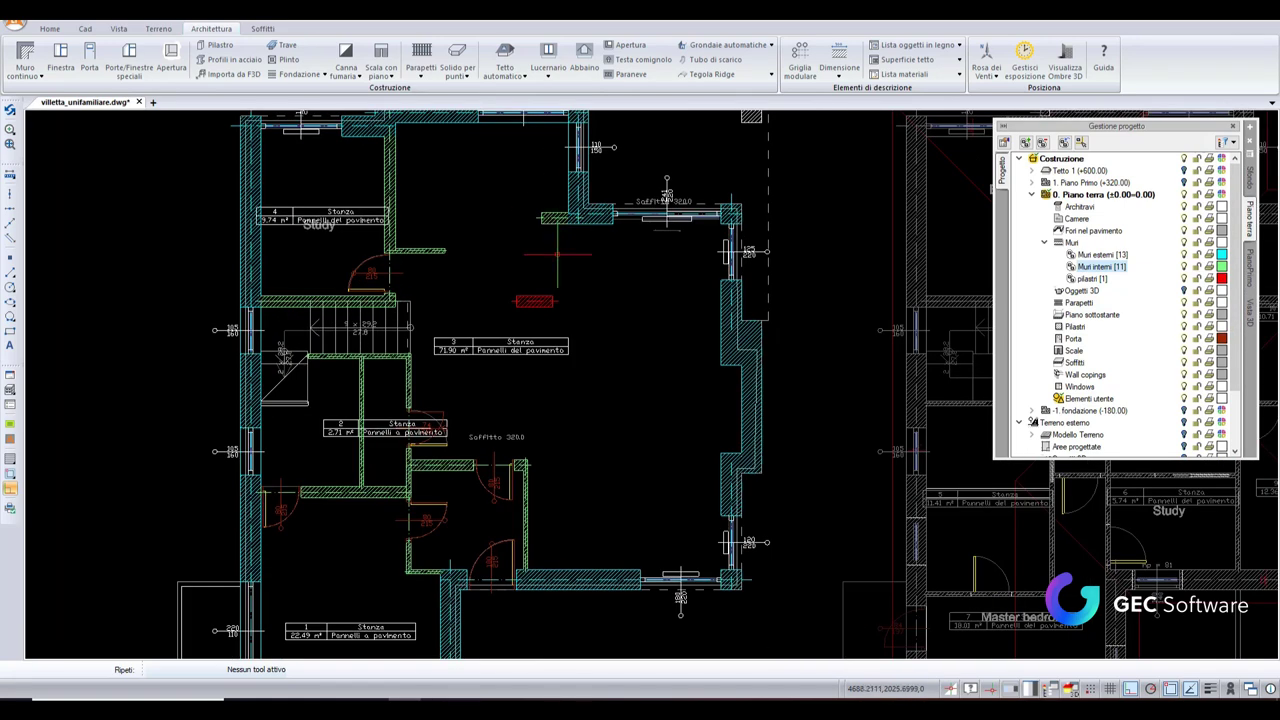
scroll(521, 362, "down", 3)
scroll(480, 300, "up", 1)
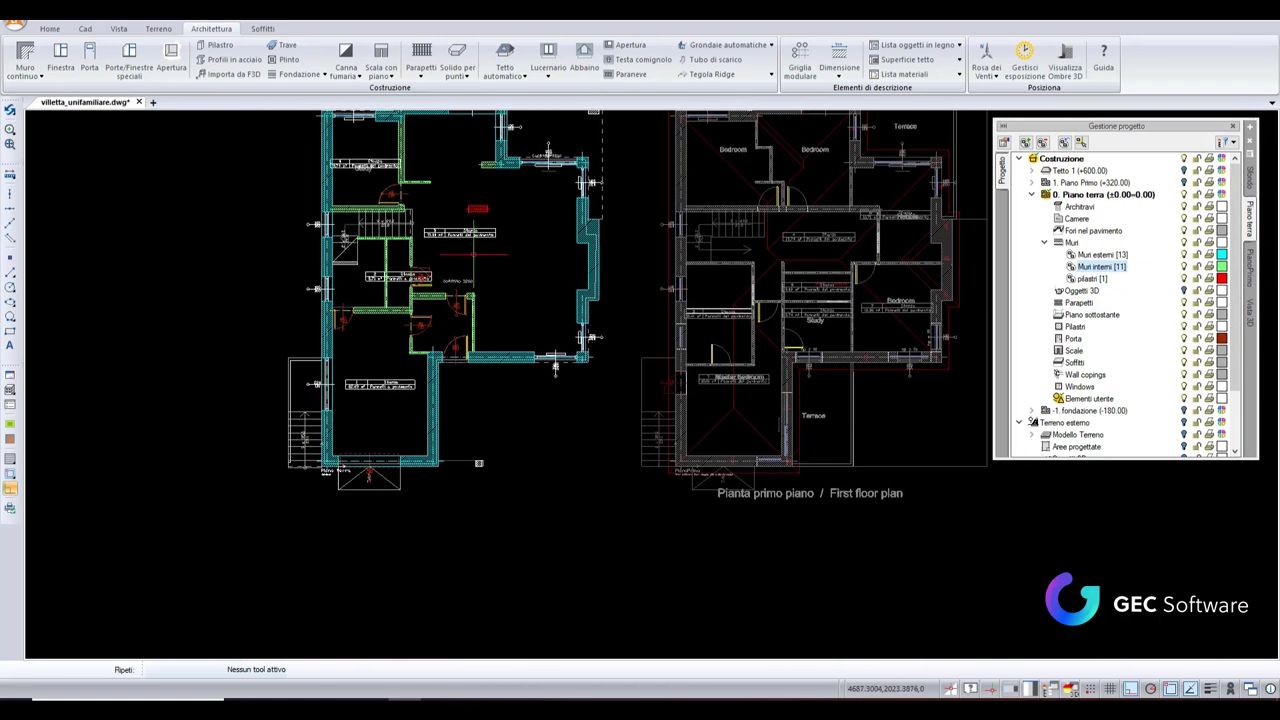
mouse_move(460, 260)
middle_mouse_down()
mouse_move(470, 288)
mouse_move(450, 323)
middle_mouse_up()
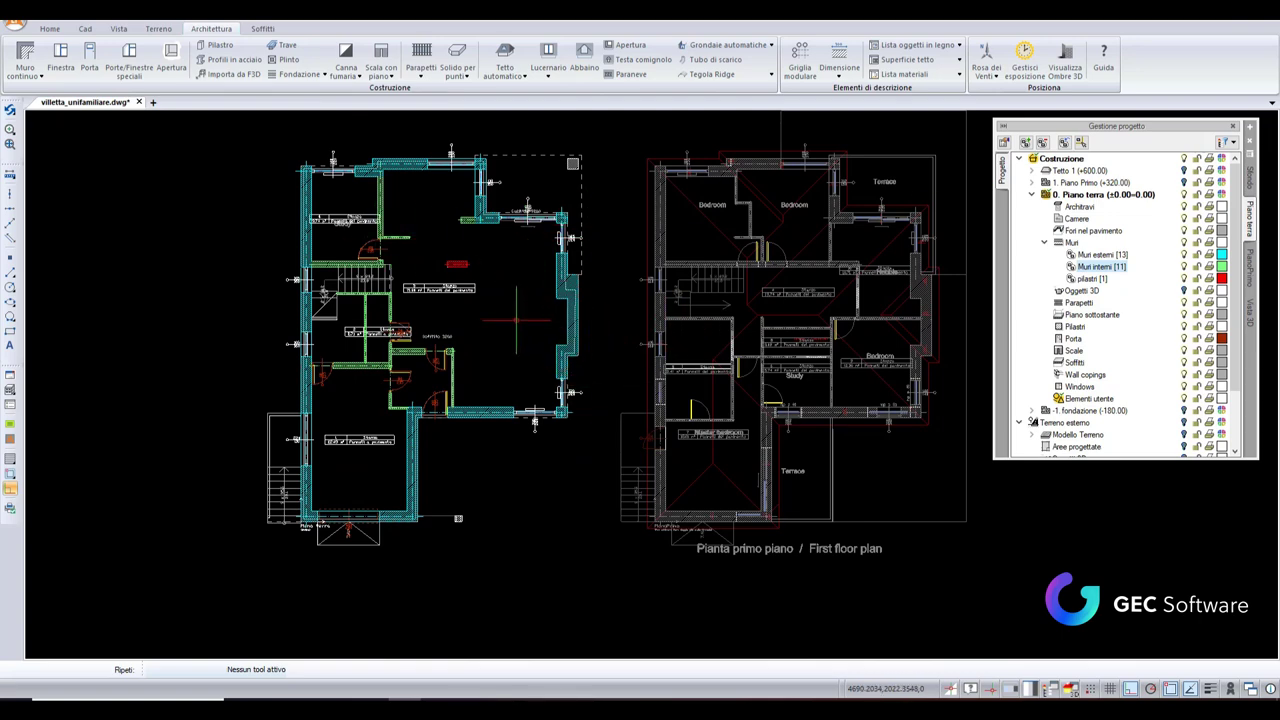
scroll(530, 321, "up", 2)
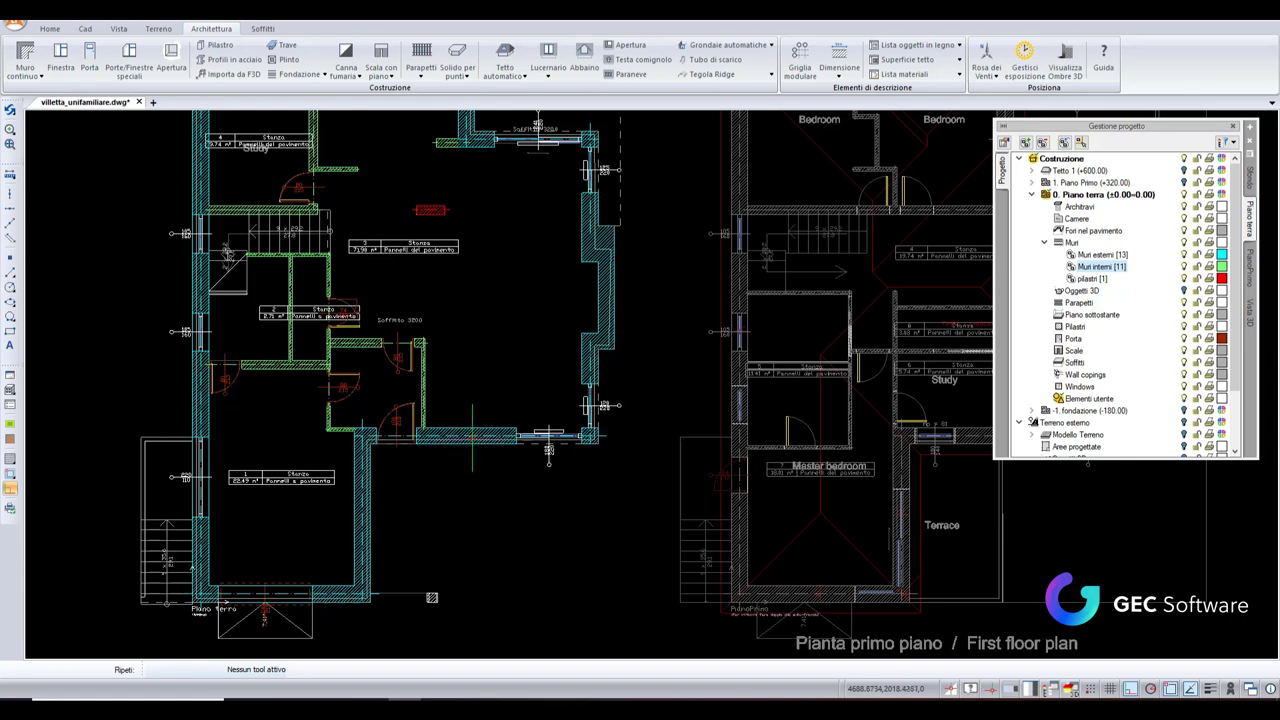
Step: Change the bottom exterior wall's Muro di mattoni hatch to a zigzag pattern
left_click(472, 437)
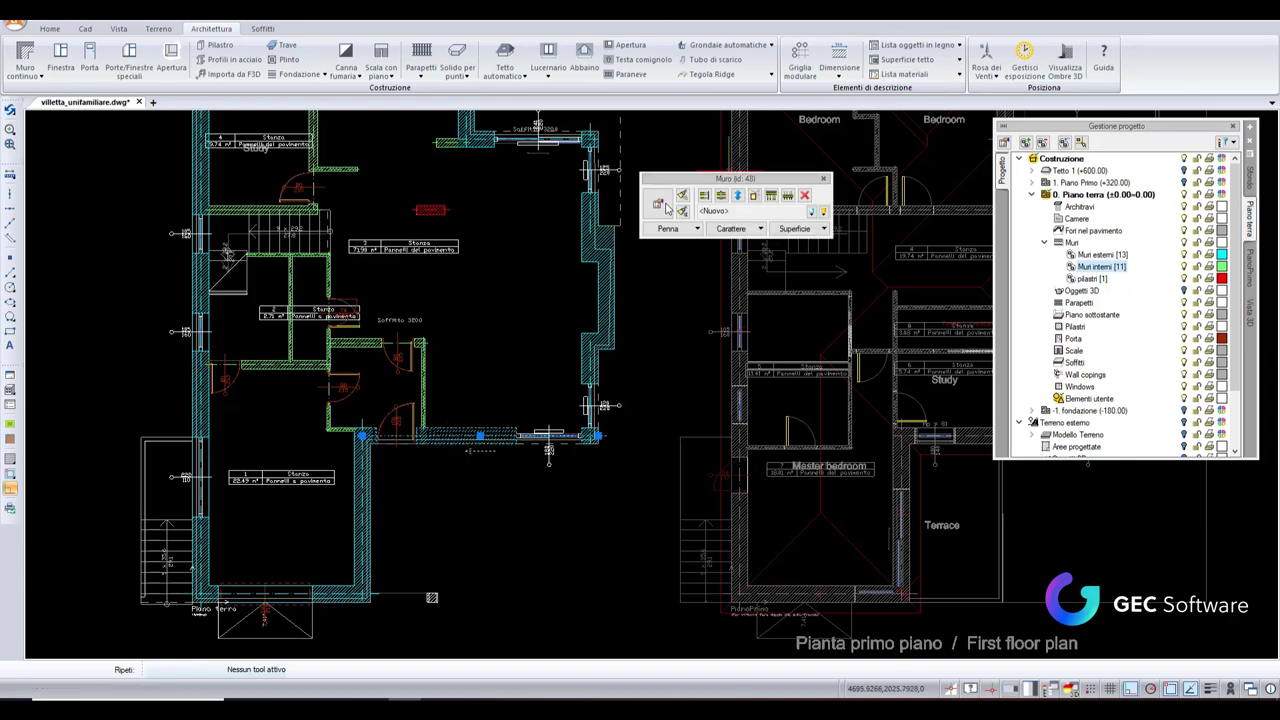
left_click(666, 206)
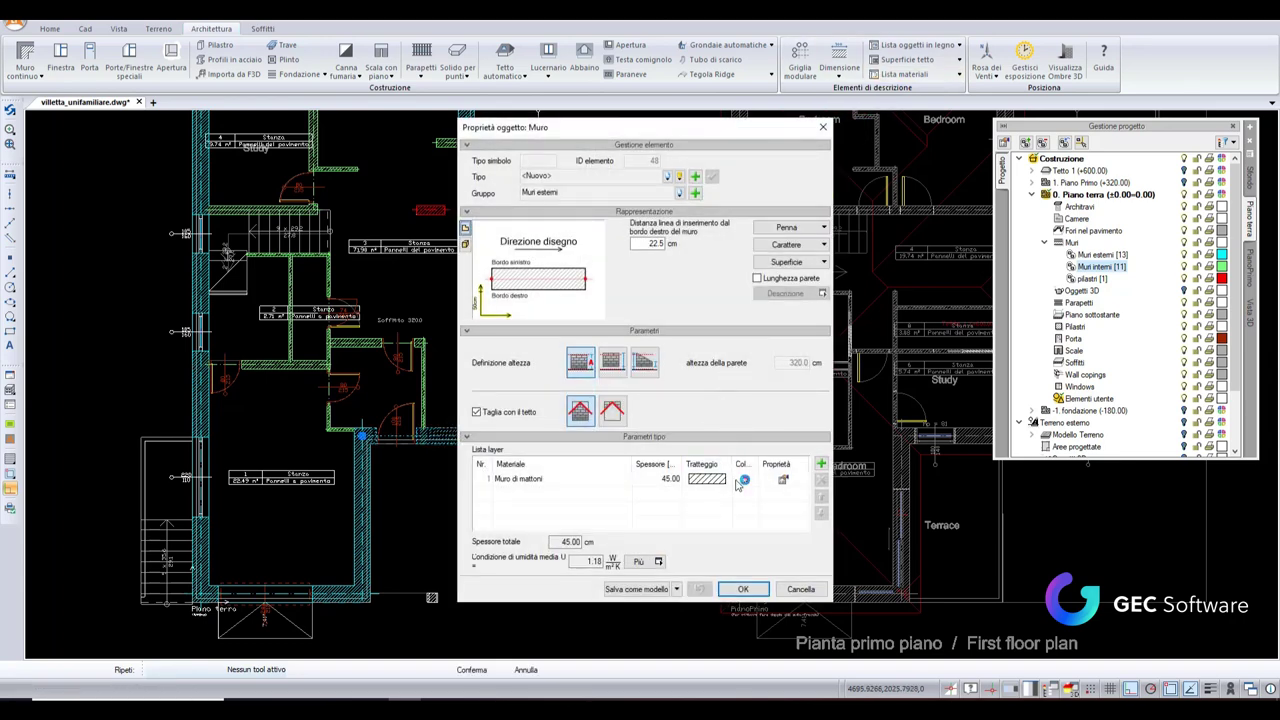
left_click(738, 482)
left_click(725, 479)
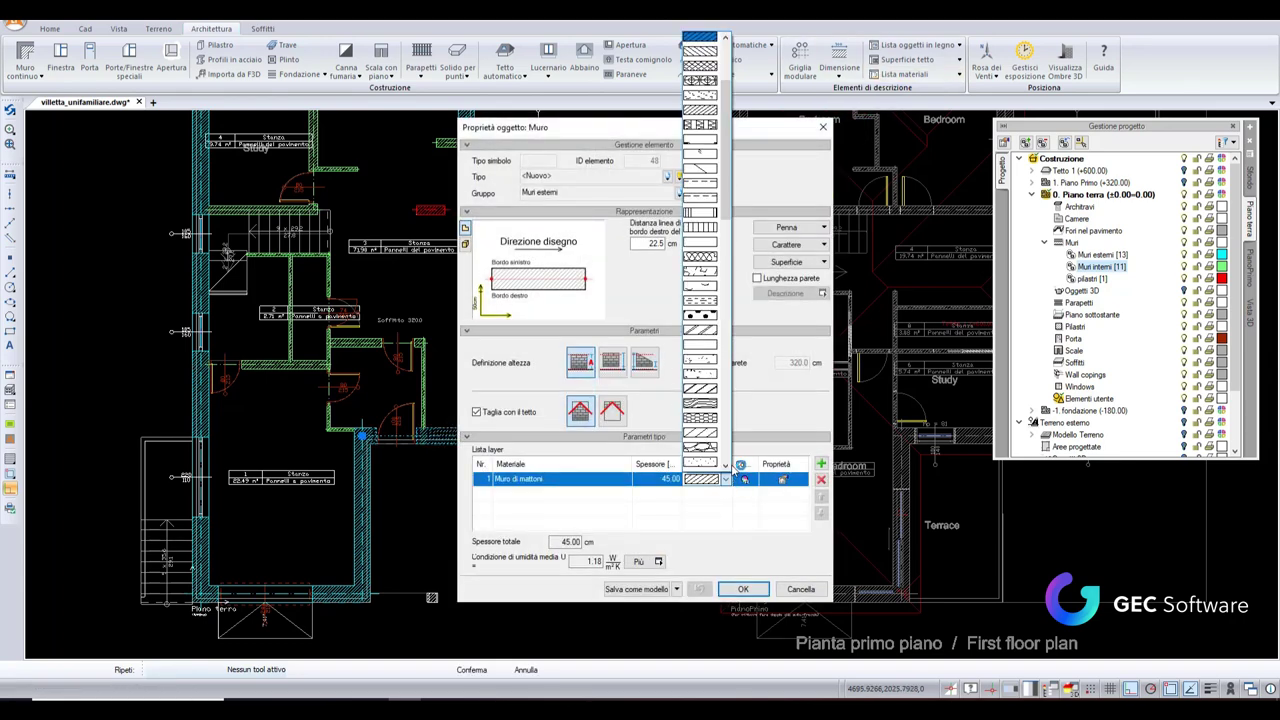
left_click(706, 271)
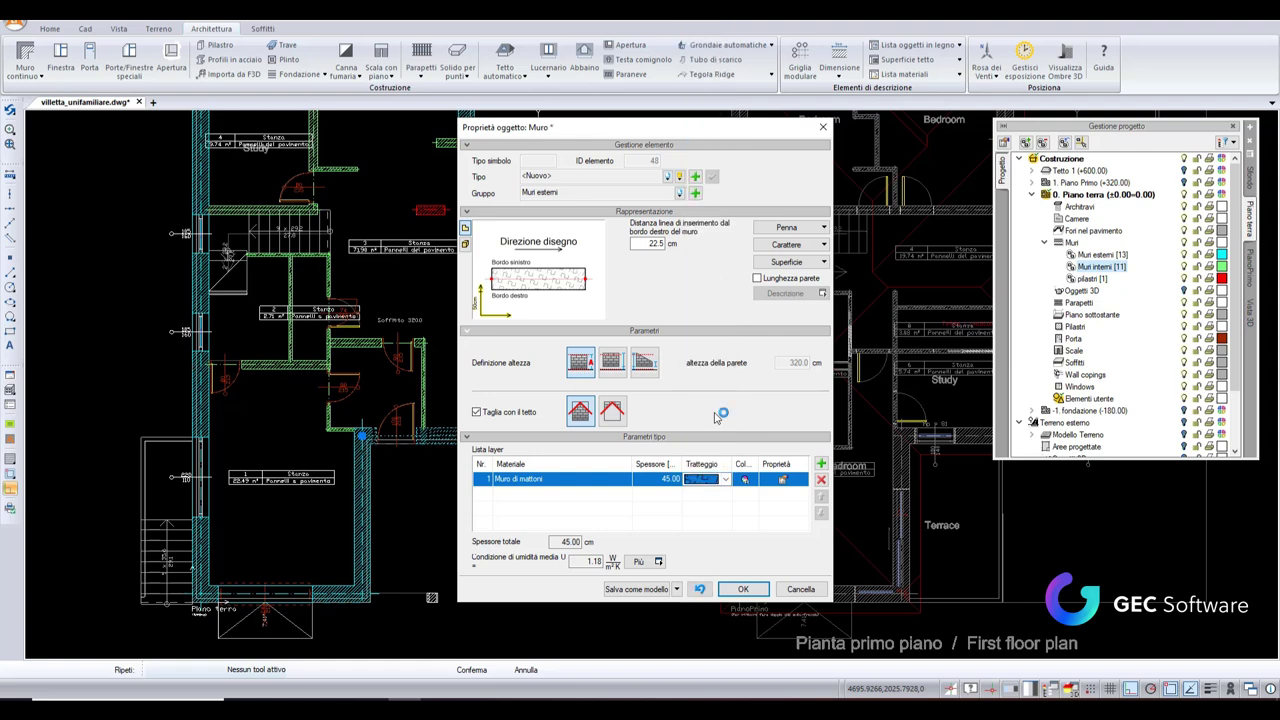
left_click(748, 590)
scroll(396, 516, "up", 5)
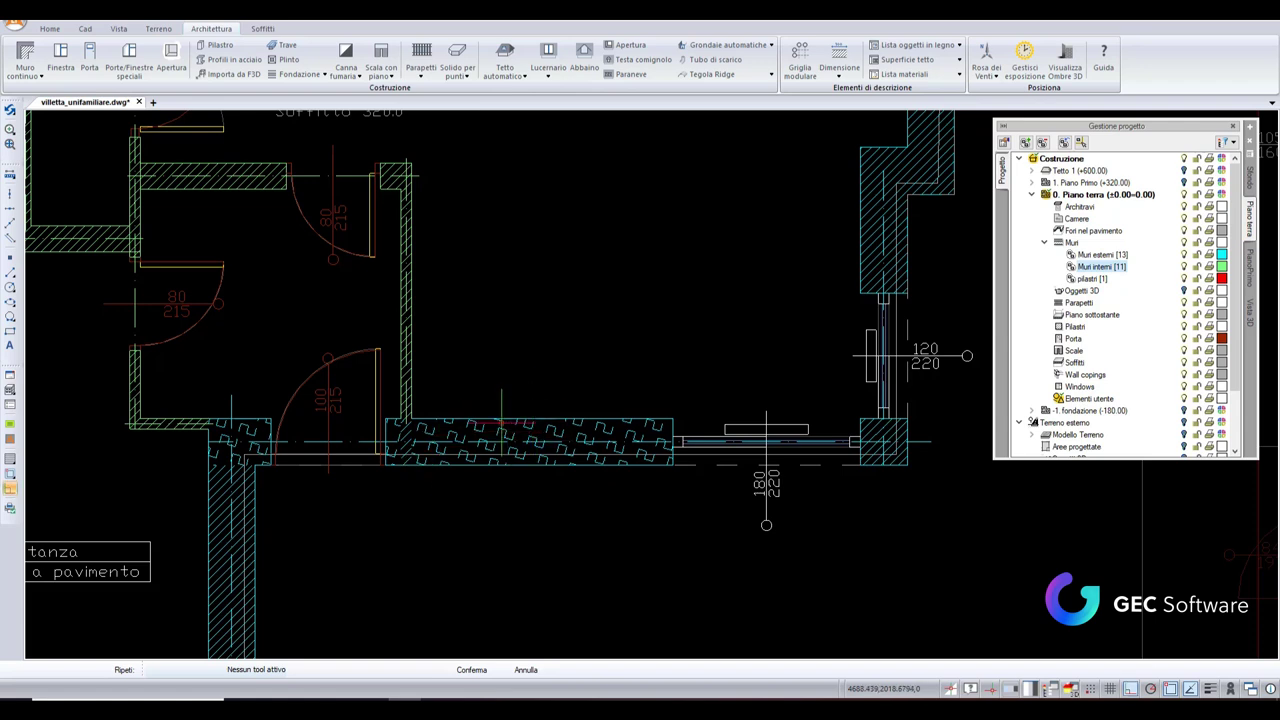
Step: Copy the zigzag-hatched wall's format onto the left vertical exterior wall with Copiare formati
left_click(497, 424)
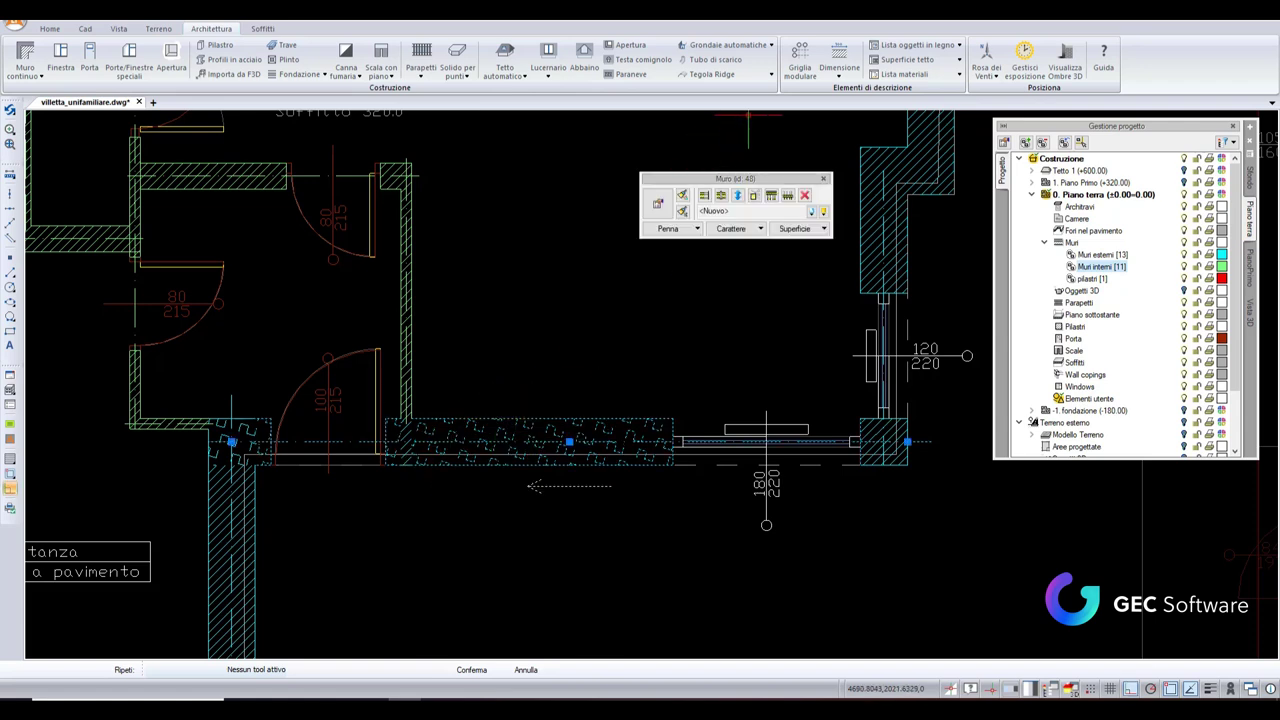
left_click(683, 211)
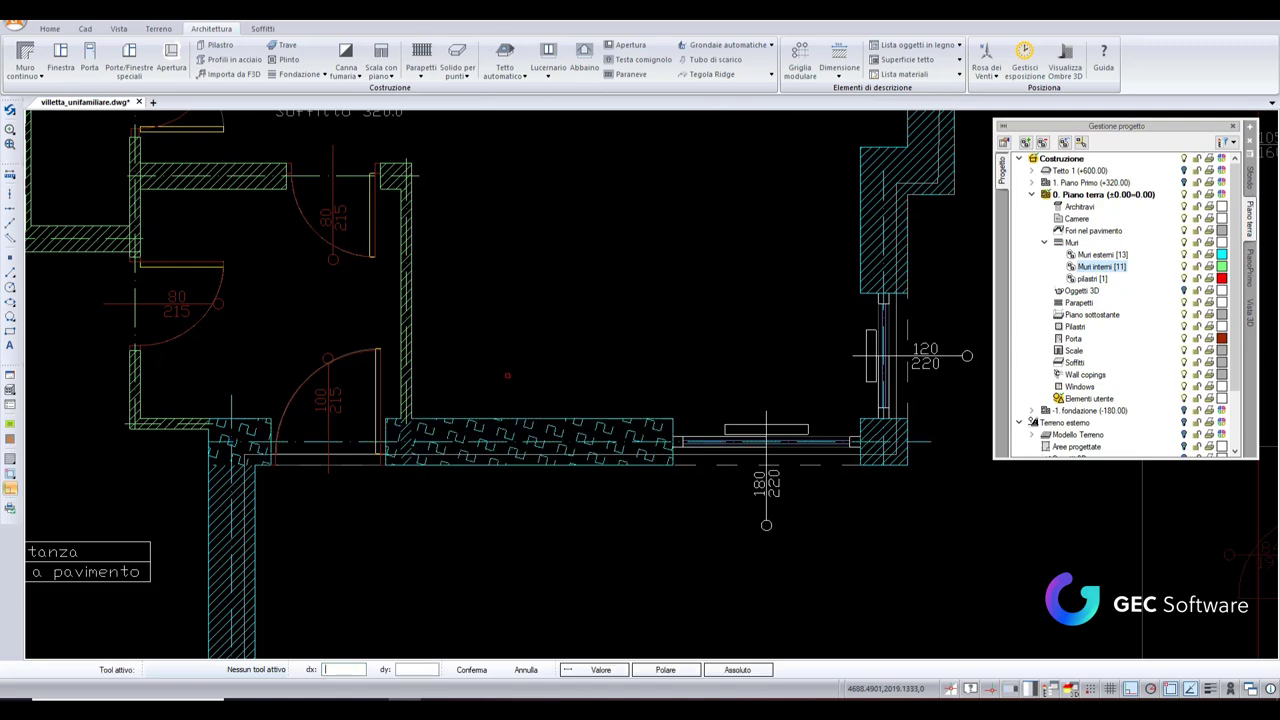
left_click(222, 544)
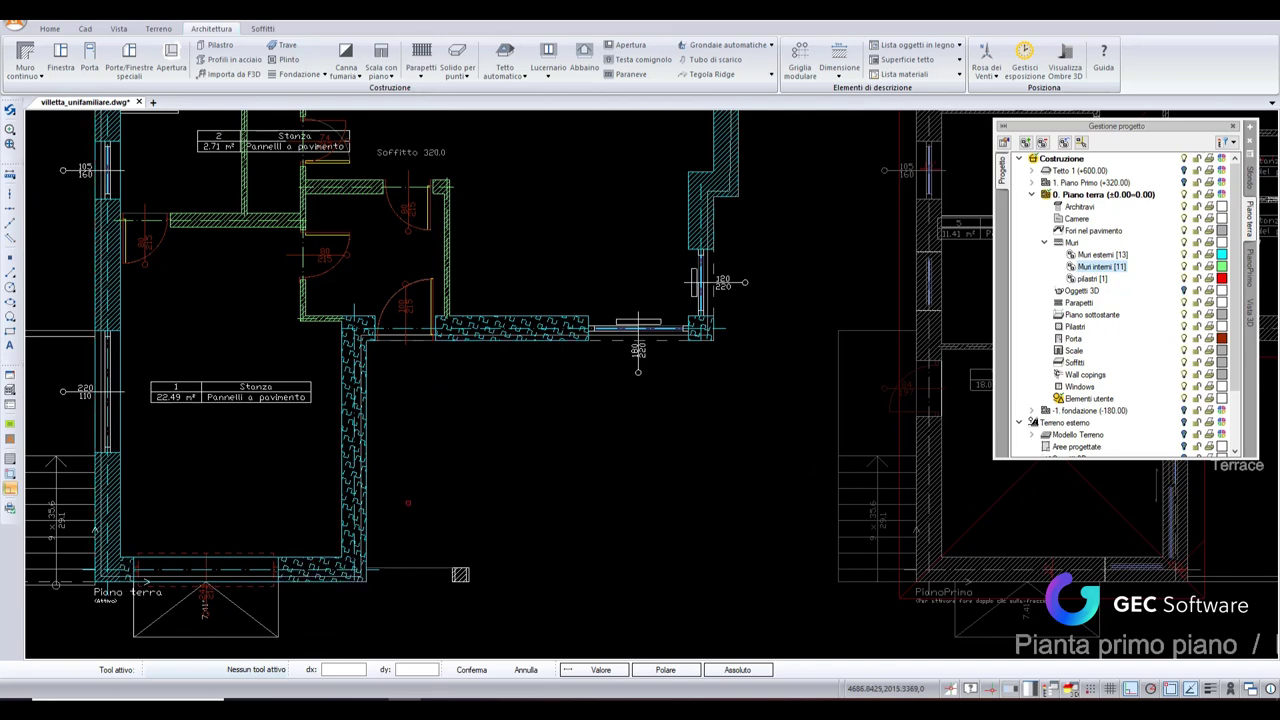
Step: Inspect the zigzag-hatched exterior walls around the plan, then select the pilastri [1] group
middle_click_drag(599, 420, 852, 297)
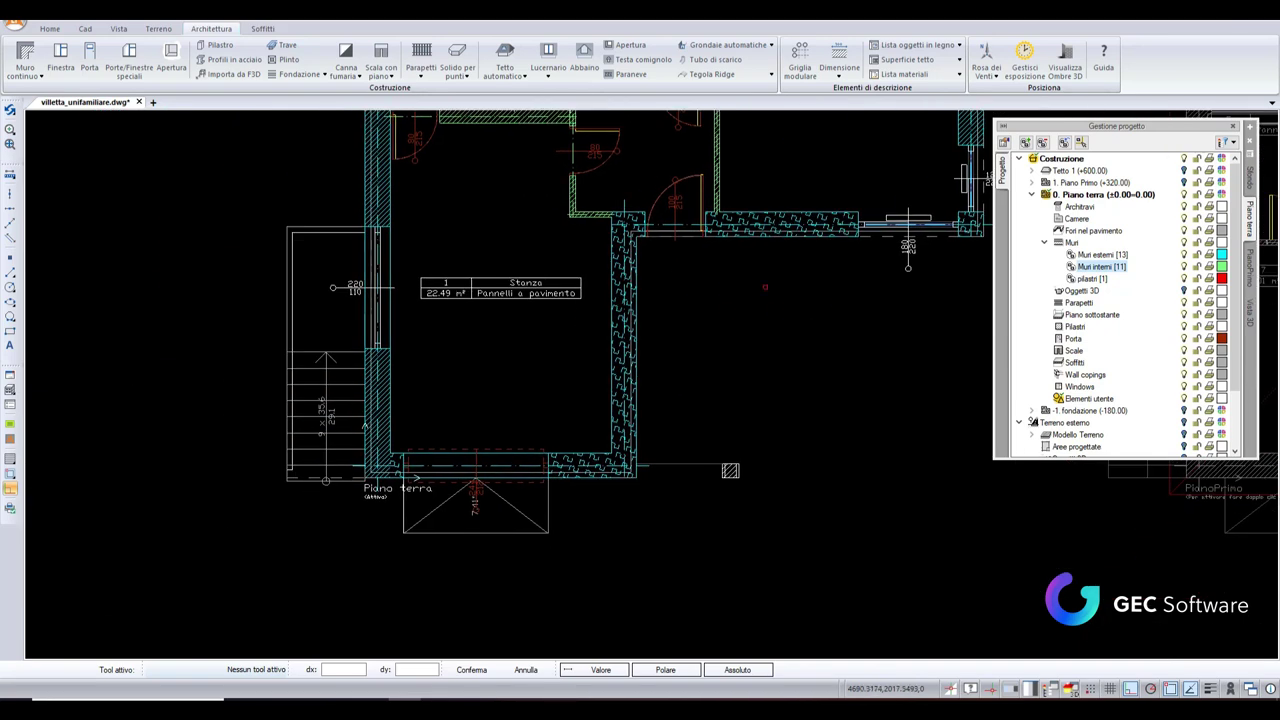
scroll(659, 265, "up", 1)
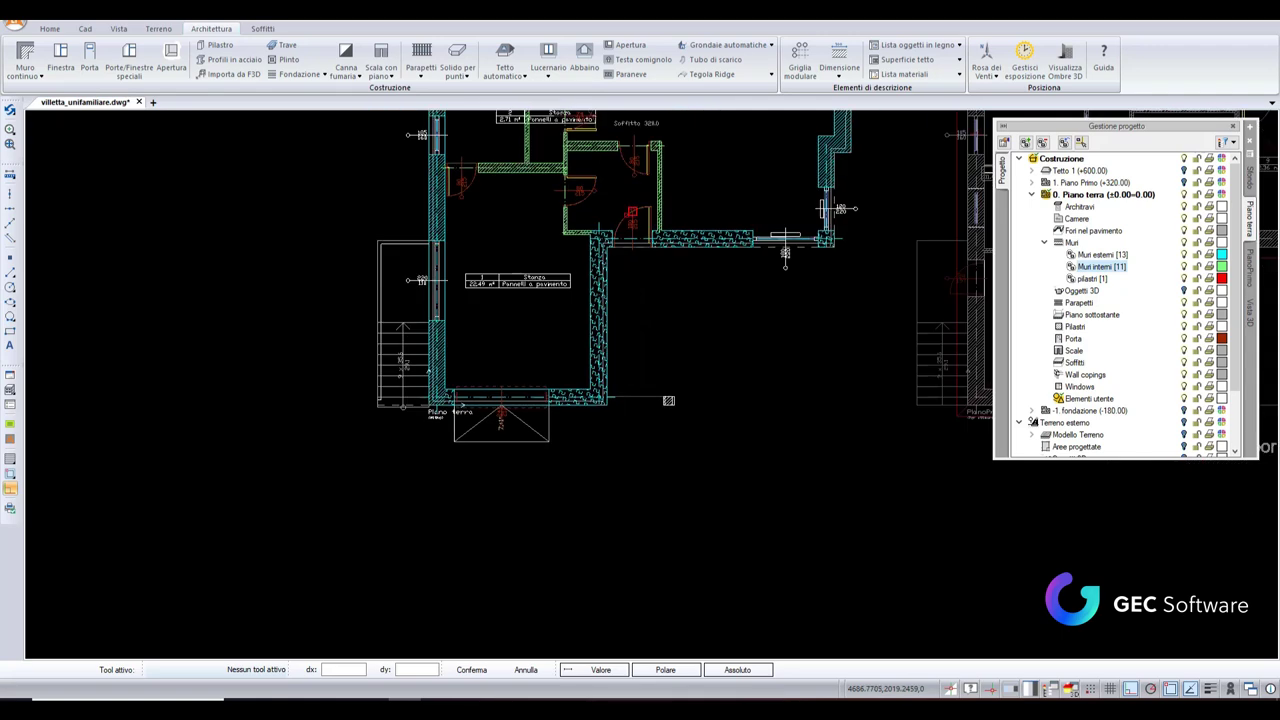
scroll(659, 265, "up", 2)
middle_click_drag(791, 259, 551, 319)
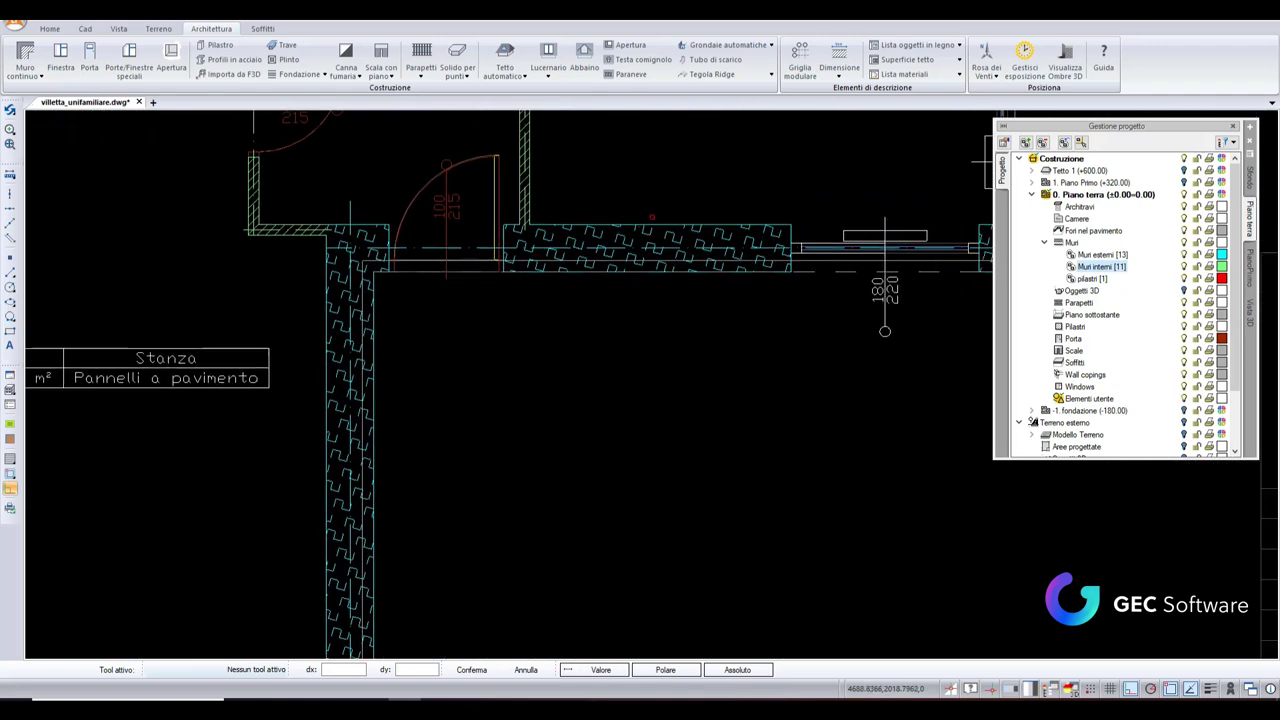
middle_click_drag(790, 261, 706, 385)
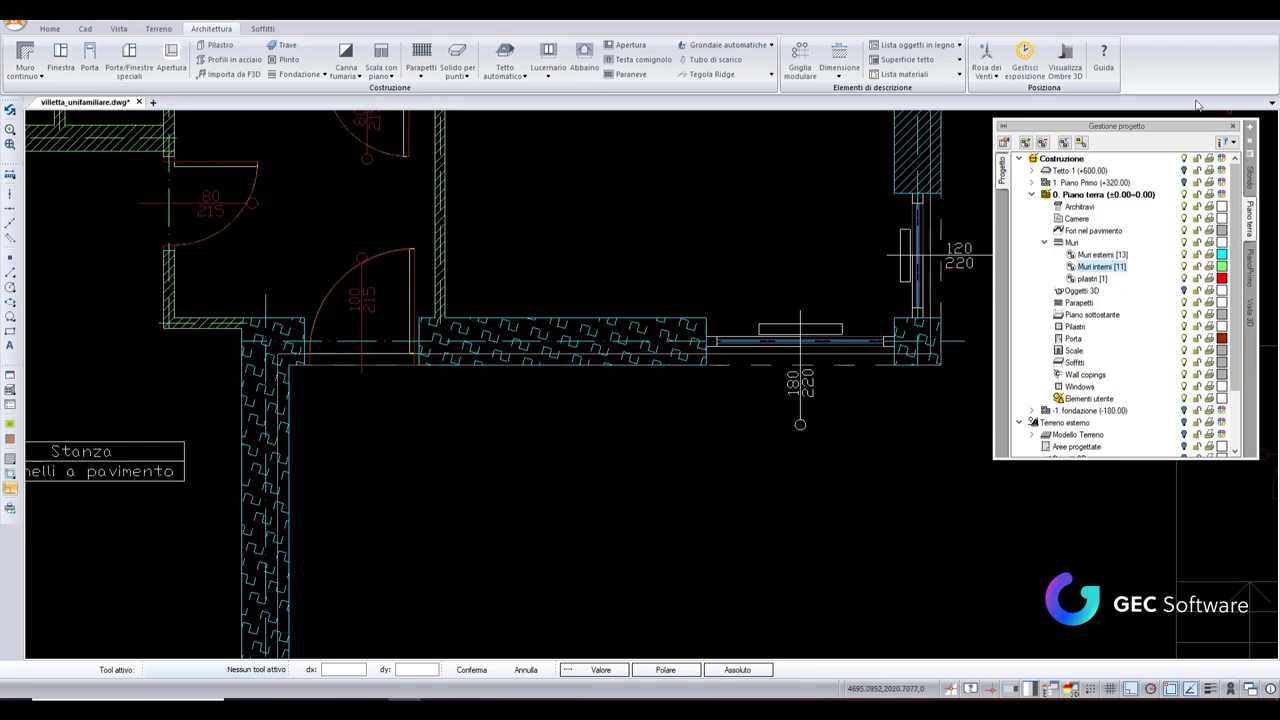
scroll(620, 419, "down", 1)
scroll(539, 428, "down", 1)
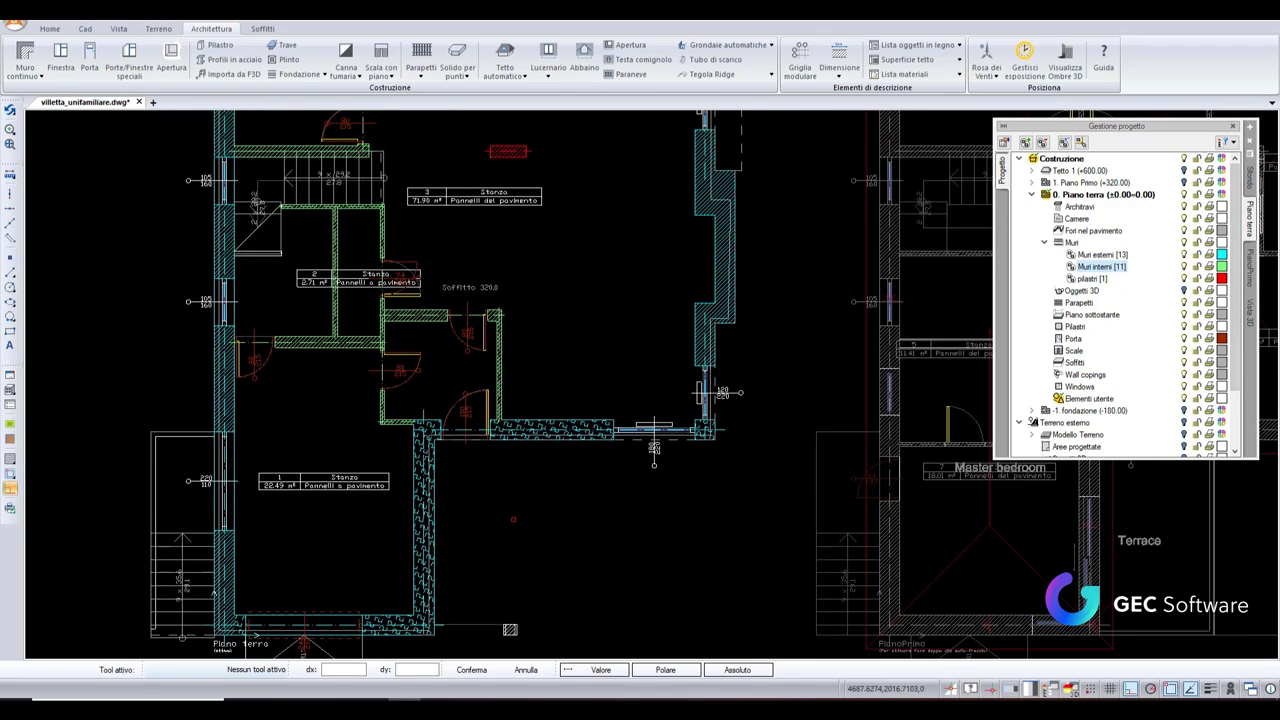
middle_click_drag(560, 330, 535, 445)
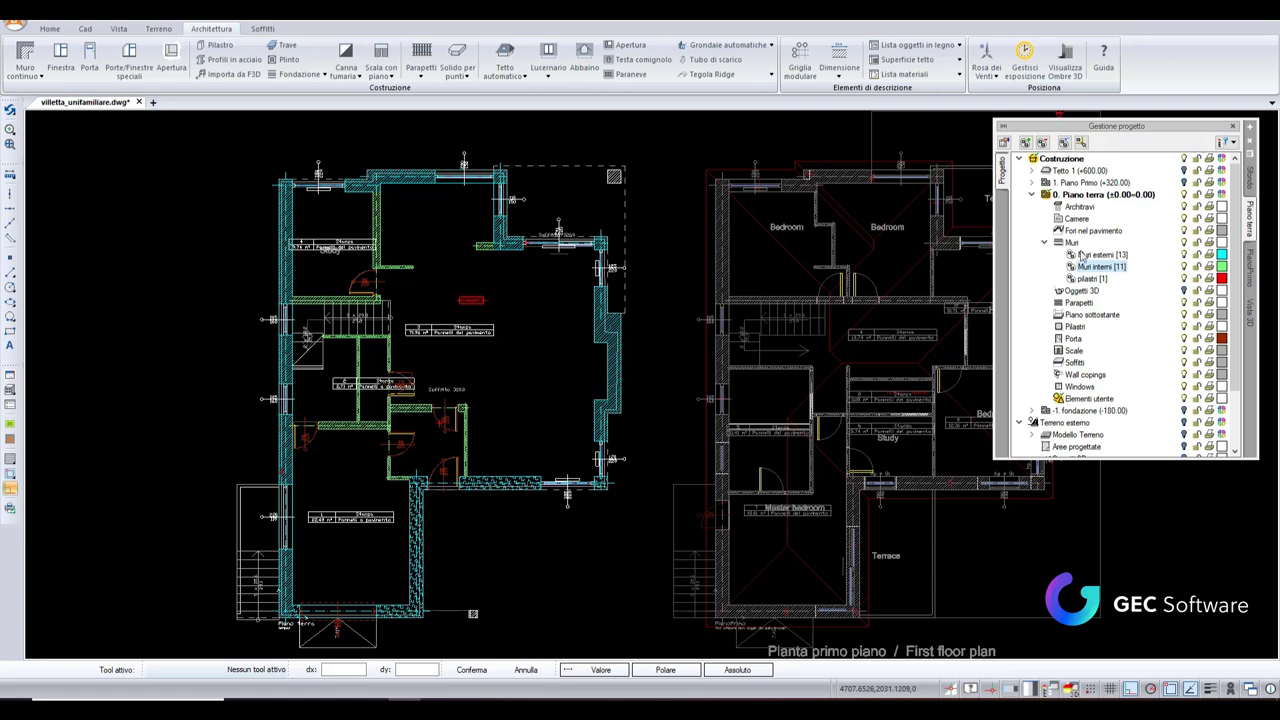
left_click(1099, 281)
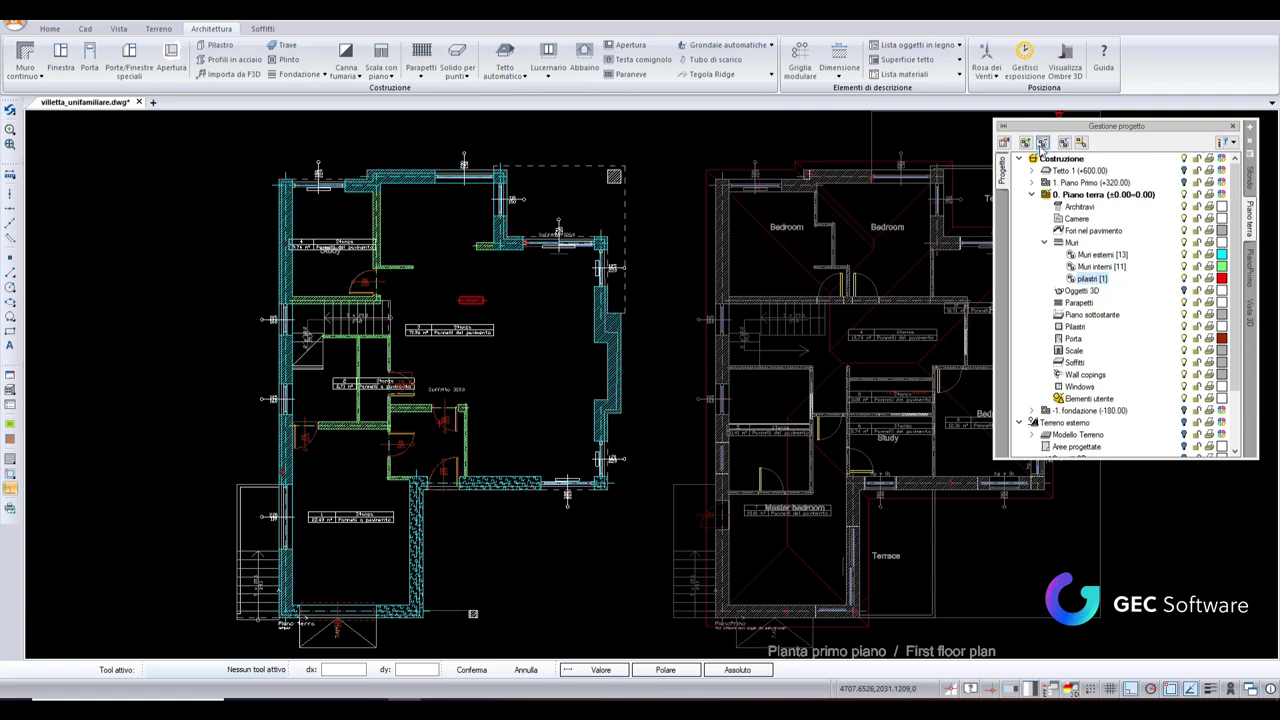
Step: Delete the pilastri group, confirming with Sì, then select the small wall in the large room
left_click(1042, 143)
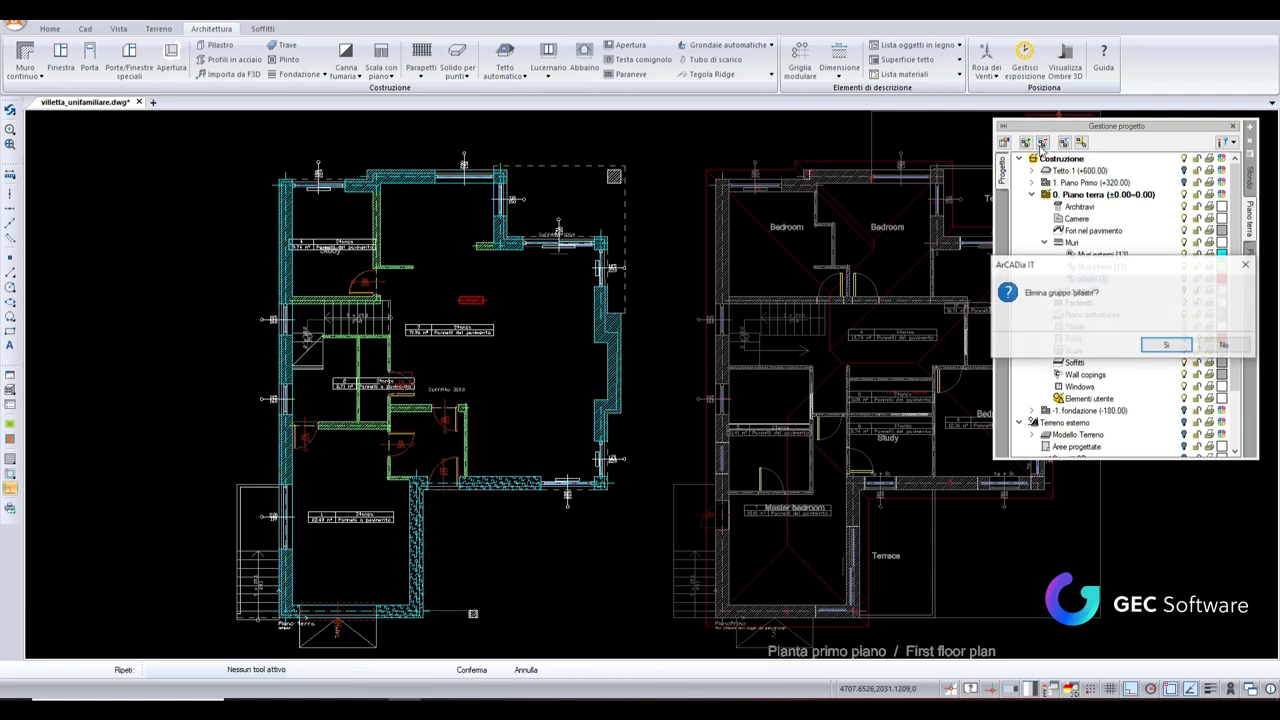
left_click(1168, 344)
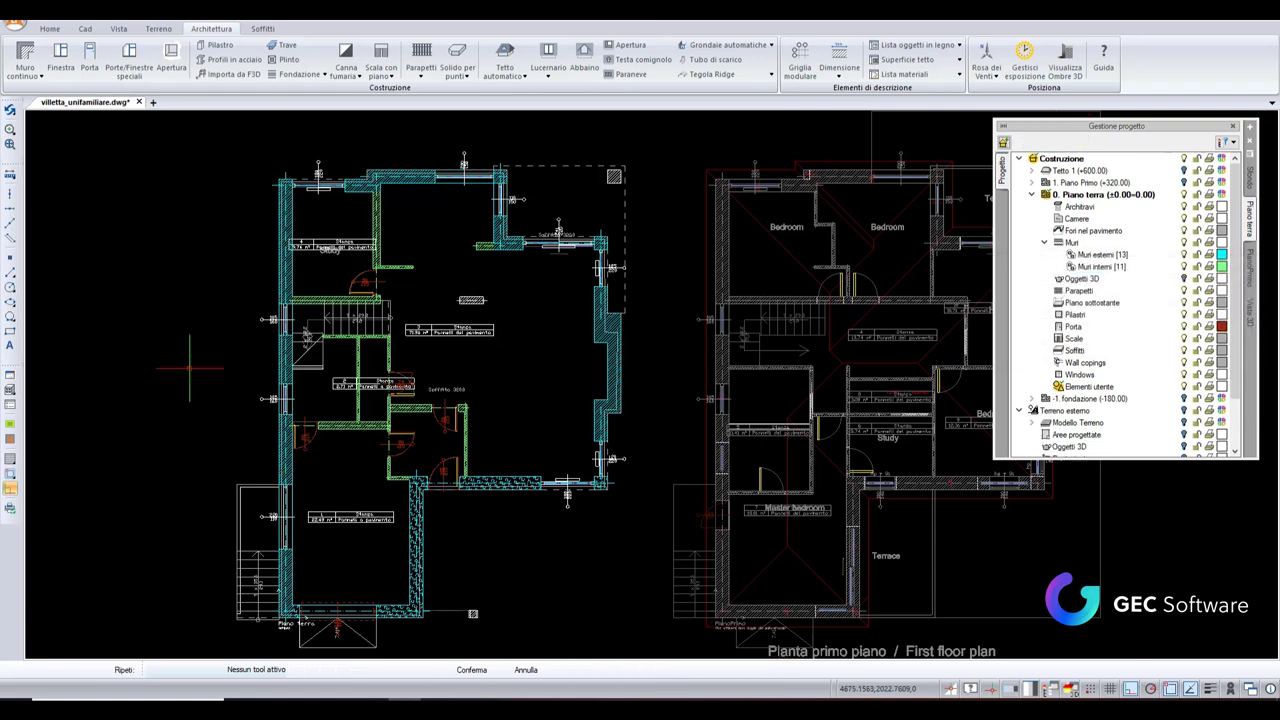
left_click(478, 300)
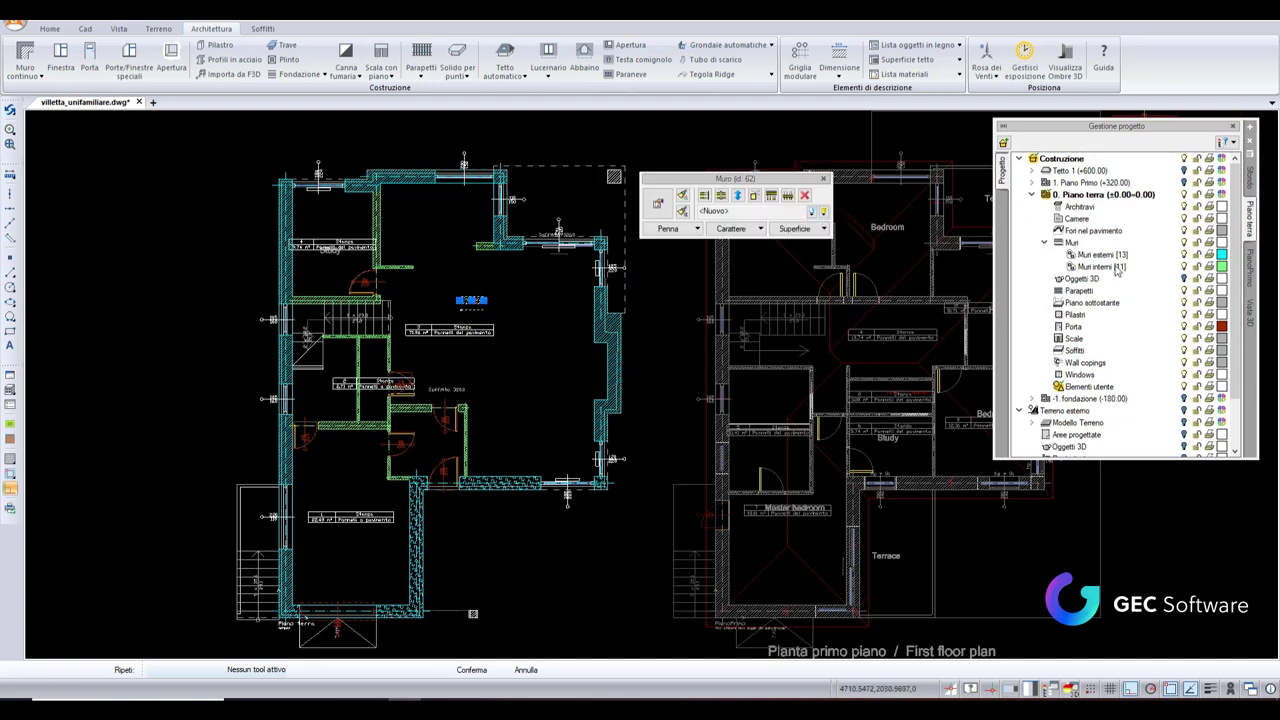
Step: Add the small central wall to the Muri interni group, bringing it to 12 walls
left_click(1116, 268)
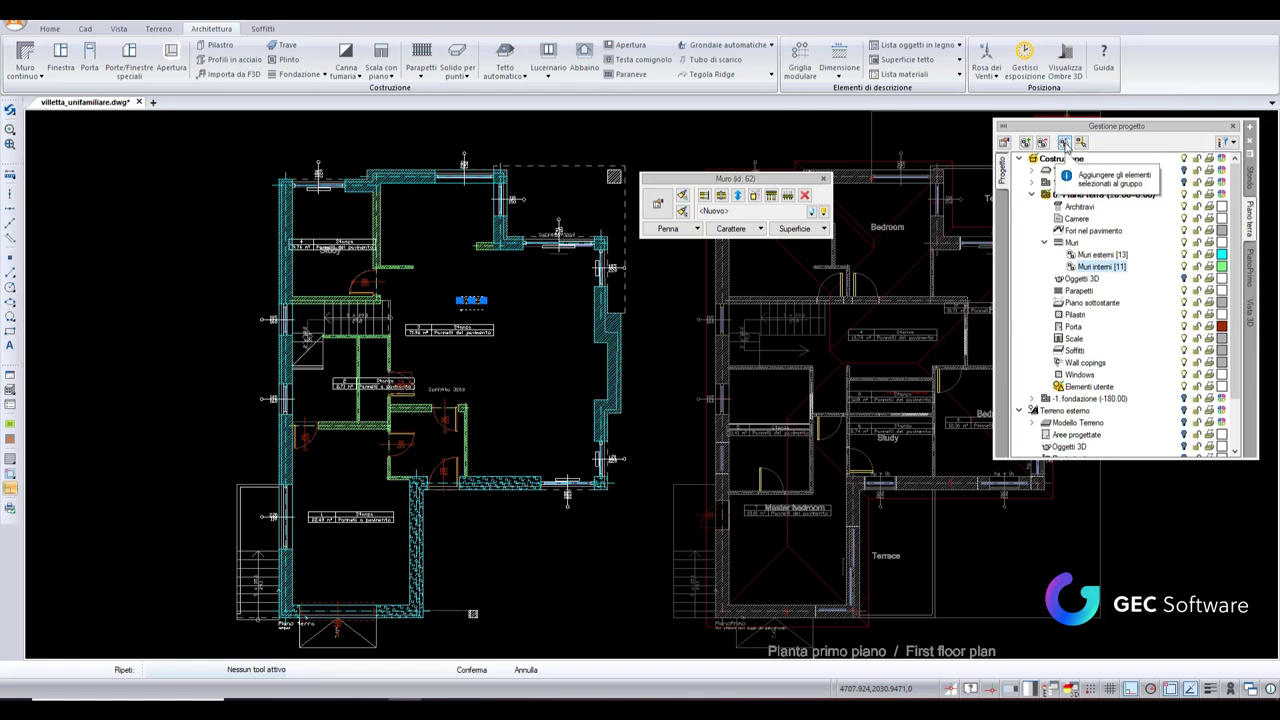
left_click(1066, 146)
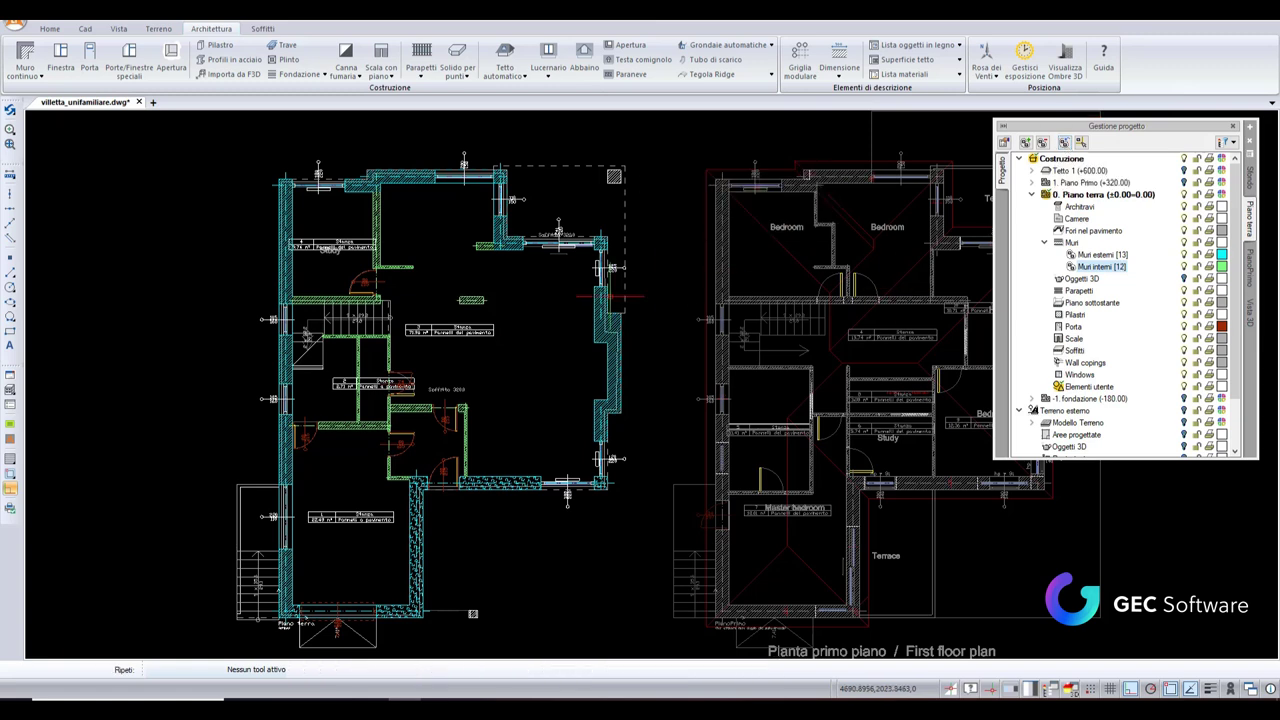